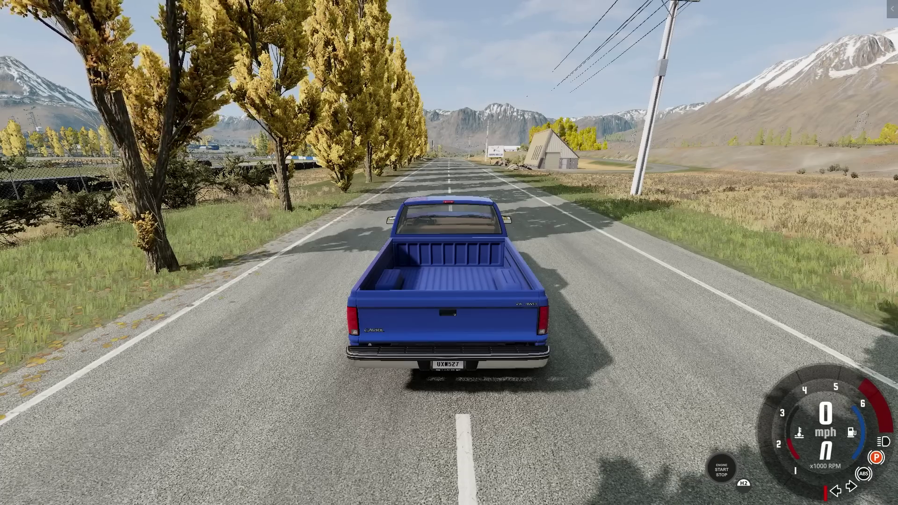
Step: Open the World Editor and filter the scene tree with 'sunsk' to find the sunsky ScatterSky
key("F11")
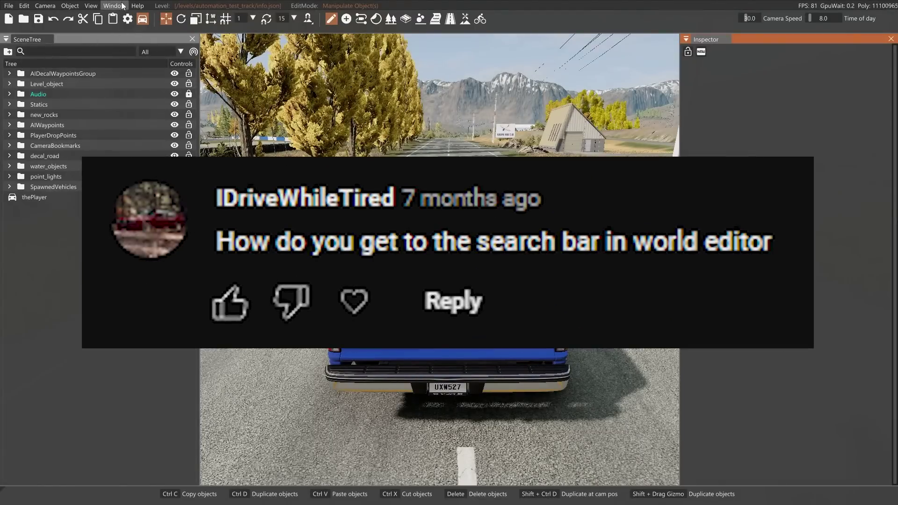
left_click(124, 5)
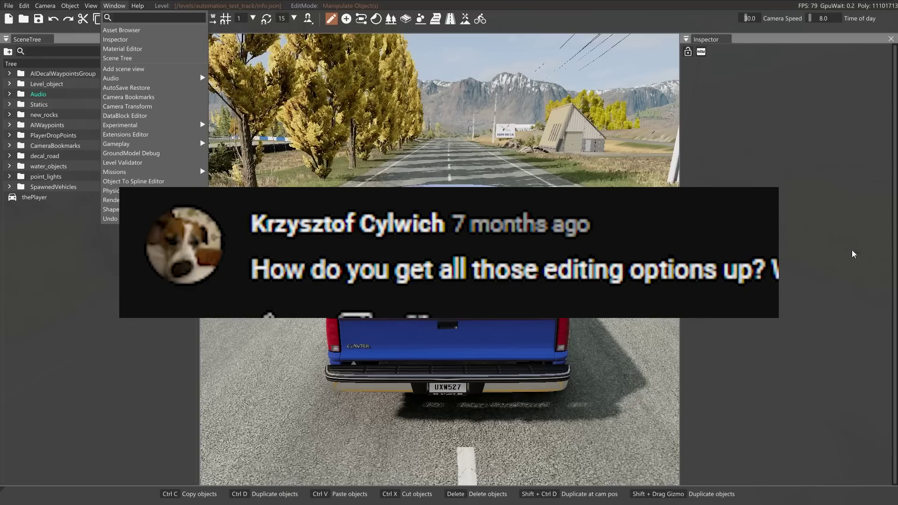
left_click(118, 58)
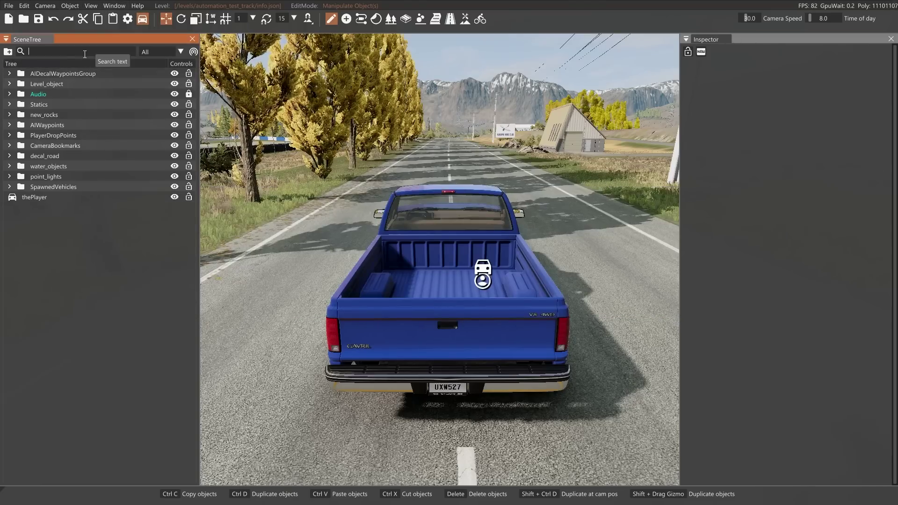
type("sunsk")
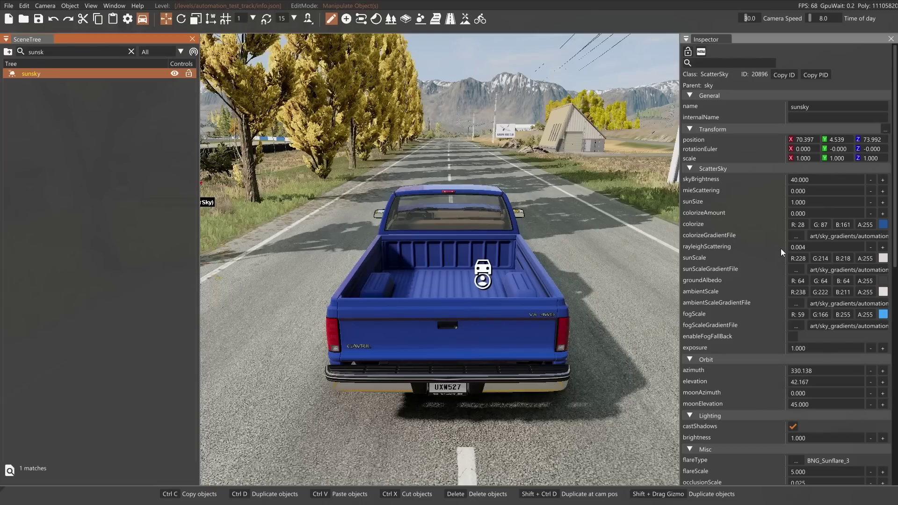
Step: Lower the sunsky's rayleighScattering from 0.004 to 0.0001
left_click(816, 249)
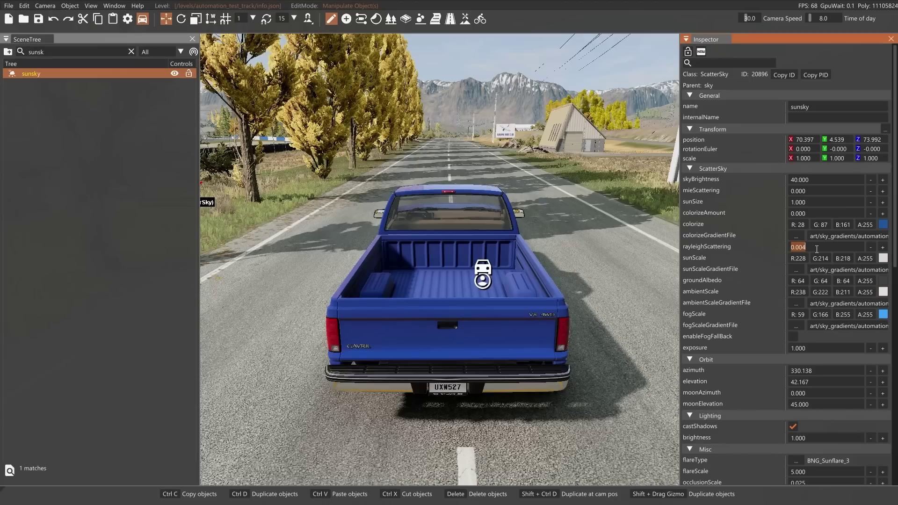
type("0.000")
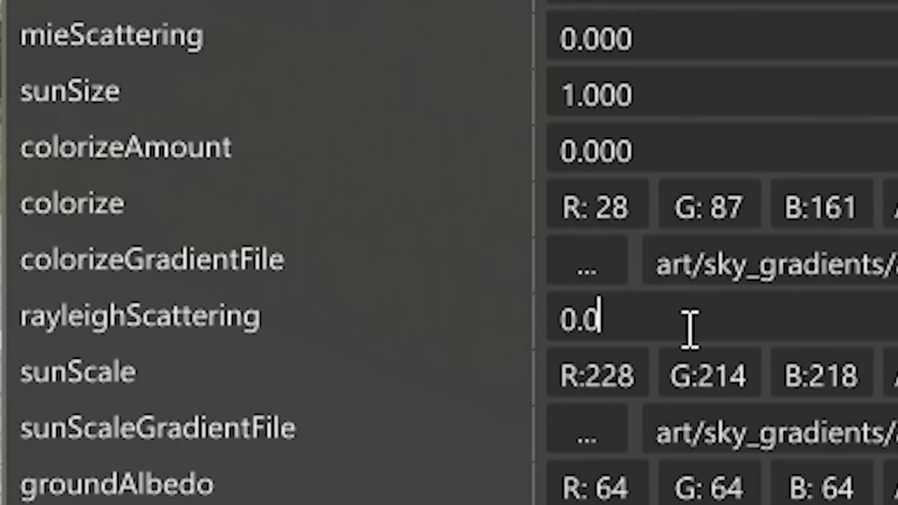
type("1")
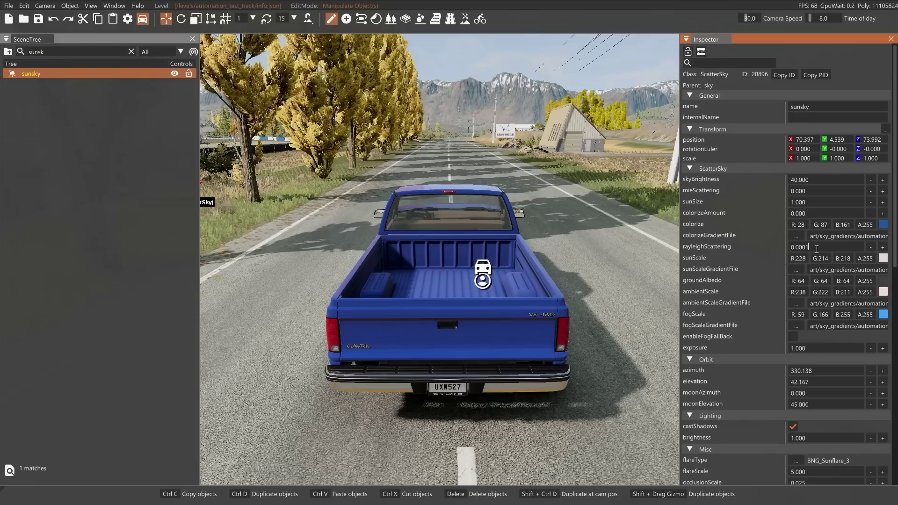
left_click(772, 251)
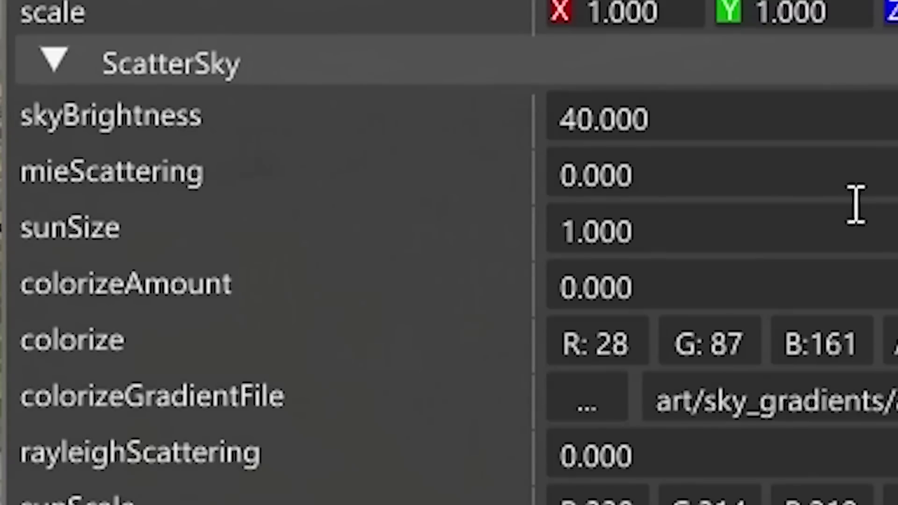
Step: Raise the sunsky's skyBrightness from 40 to 1000
left_click(834, 178)
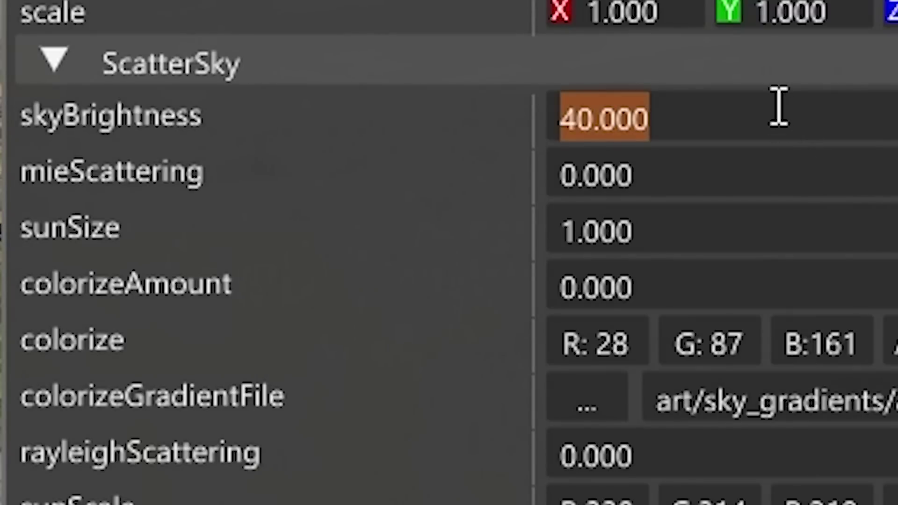
type("1000")
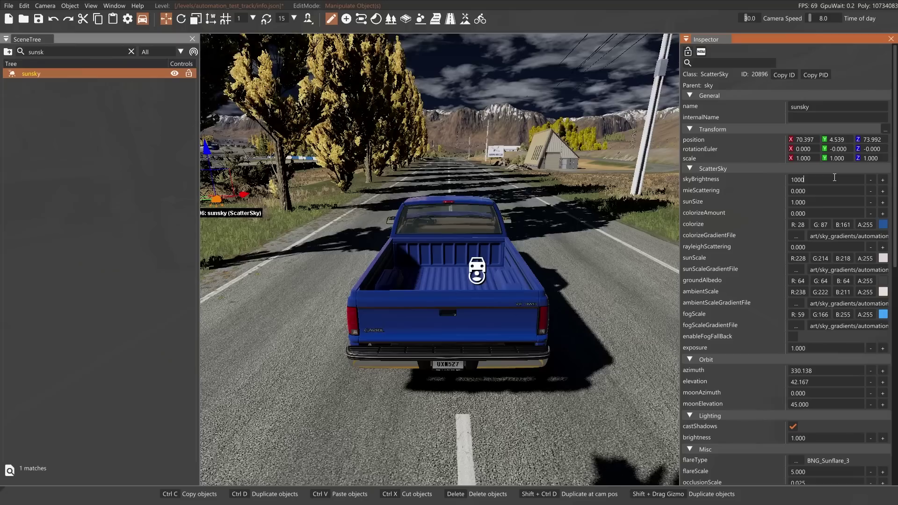
key("Return")
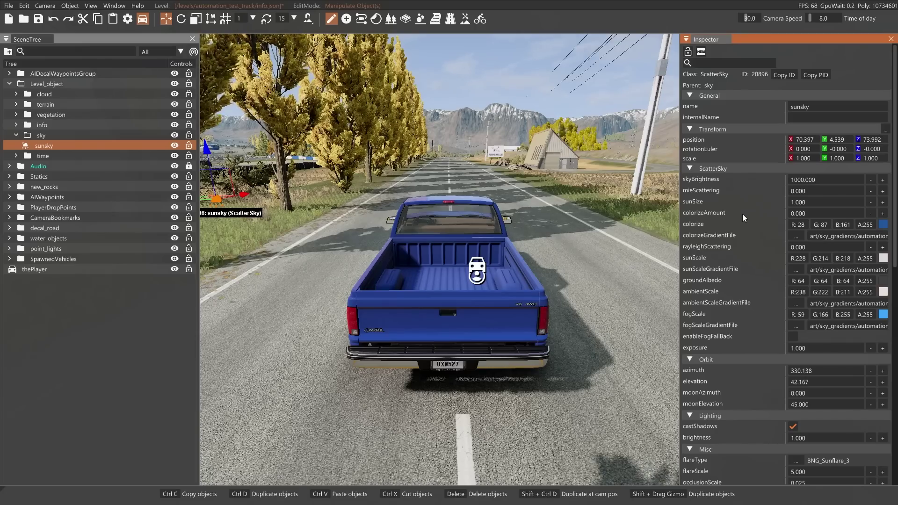
Step: Change groundAlbedo from dark grey to light orange, R:255 G:202 B:155
mouse_move(888, 283)
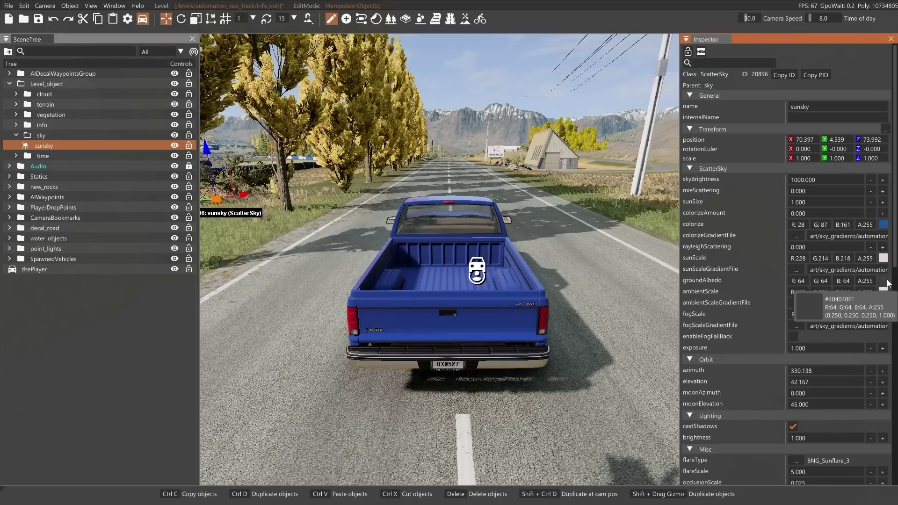
left_click(886, 281)
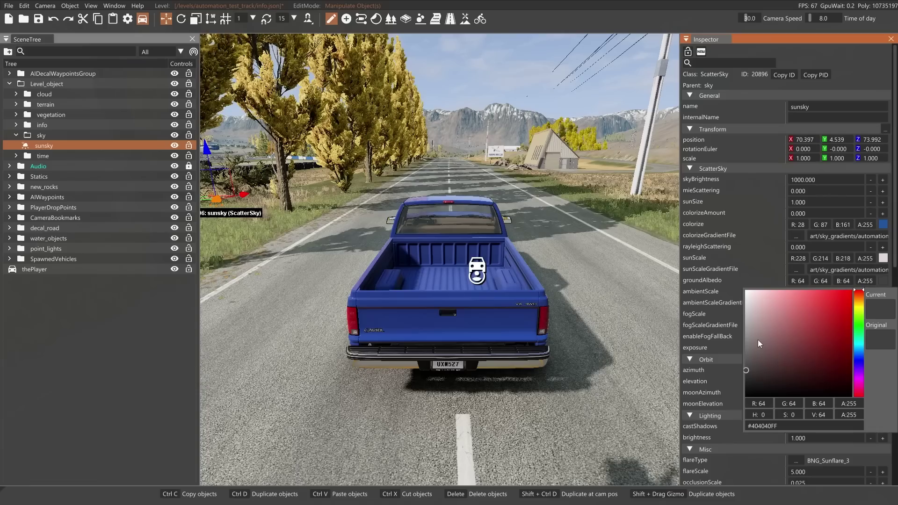
left_click_drag(758, 340, 732, 292)
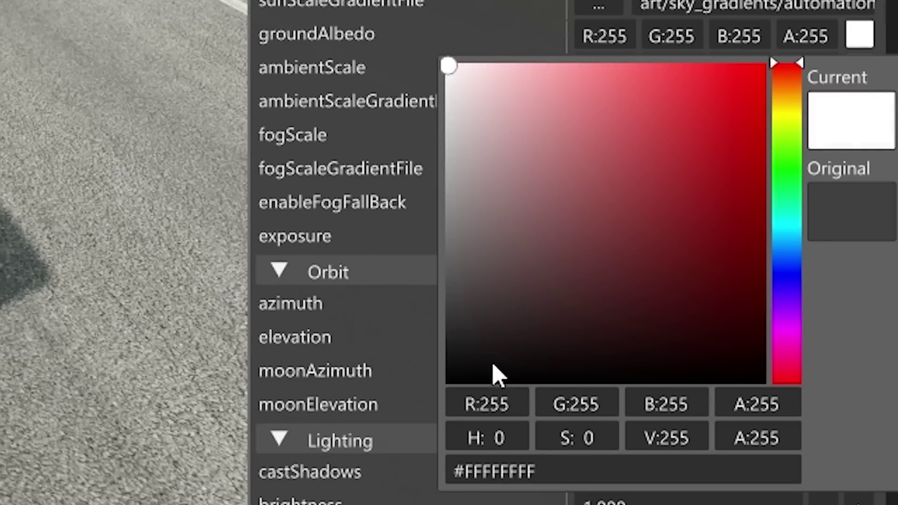
left_click_drag(497, 444, 524, 448)
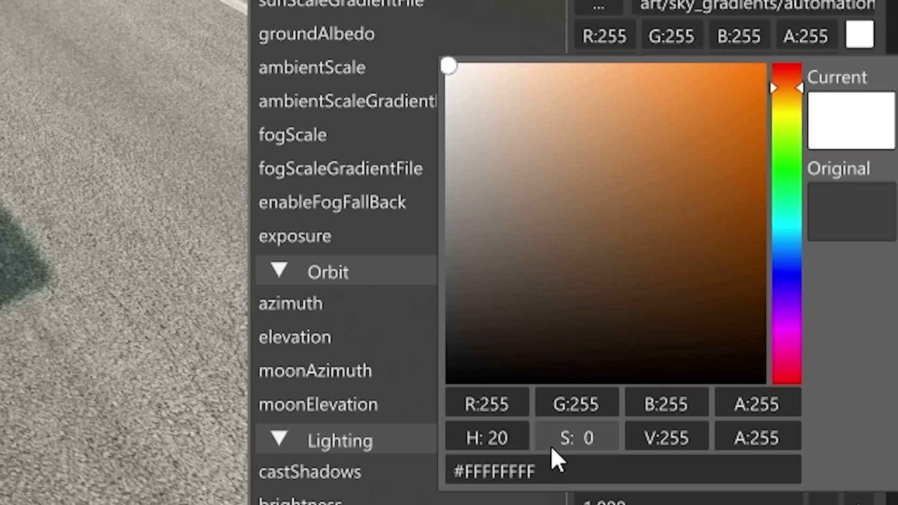
left_click_drag(551, 448, 701, 451)
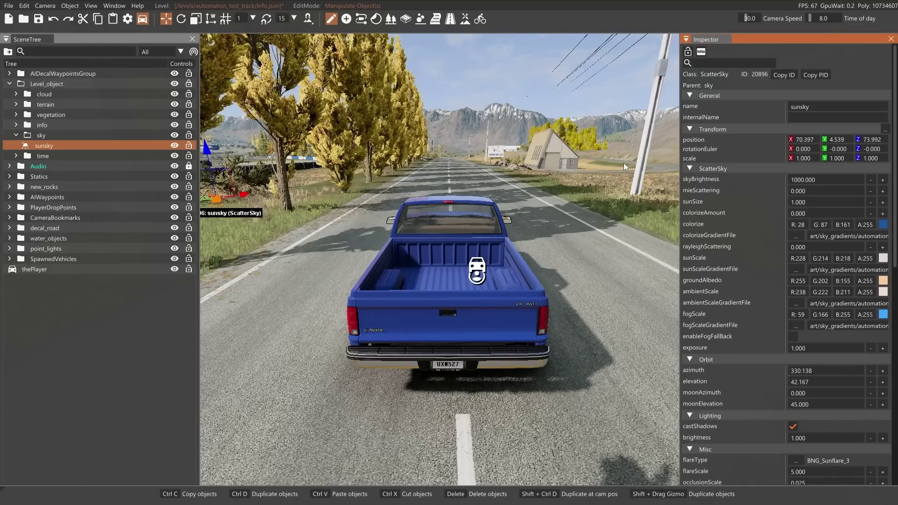
key("w")
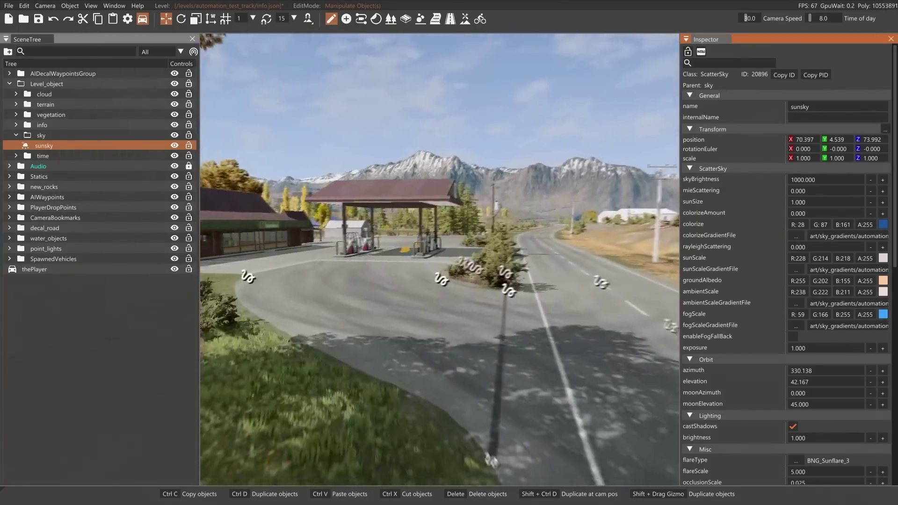
key("w")
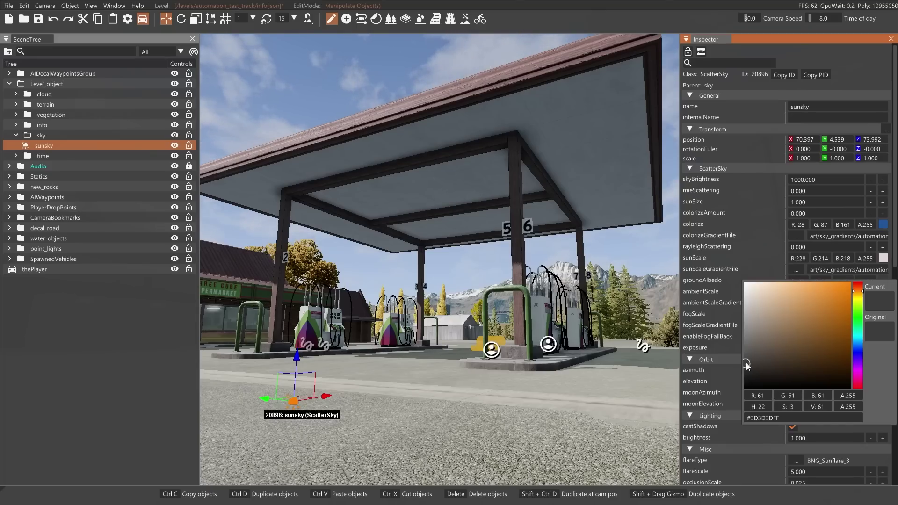
left_click_drag(746, 363, 773, 253)
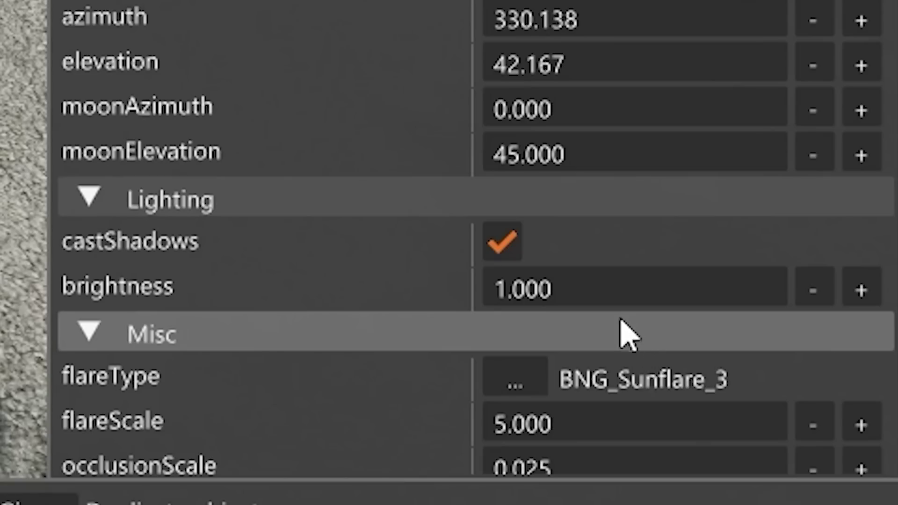
Step: Try Lighting brightness values 5, 2 and 3, settling on 2.000
left_click(622, 304)
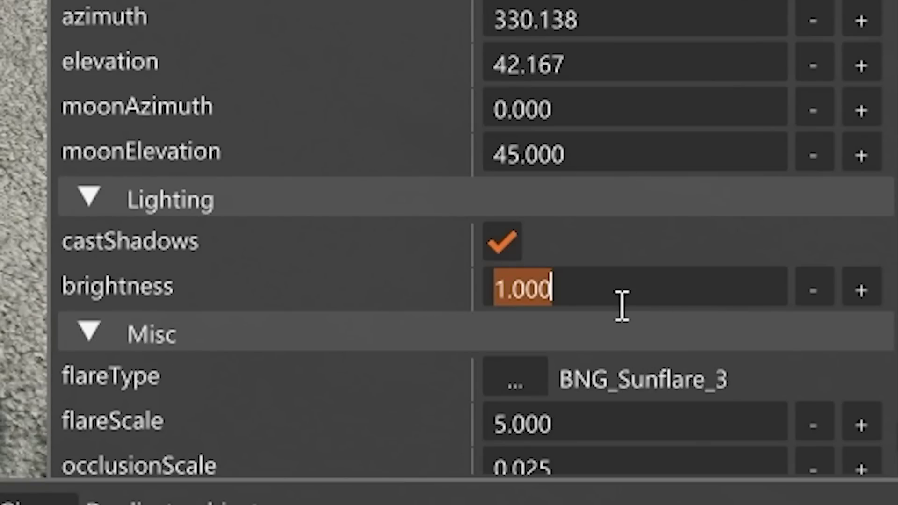
type("5")
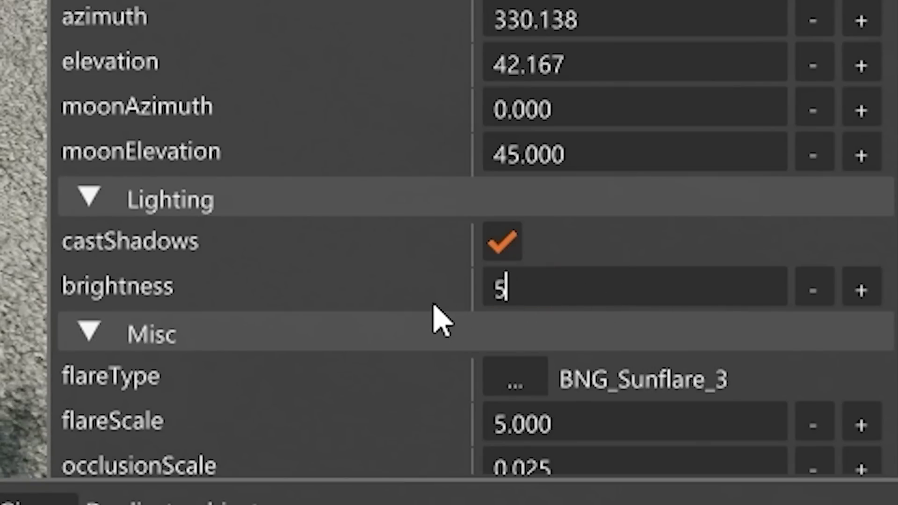
key("Return")
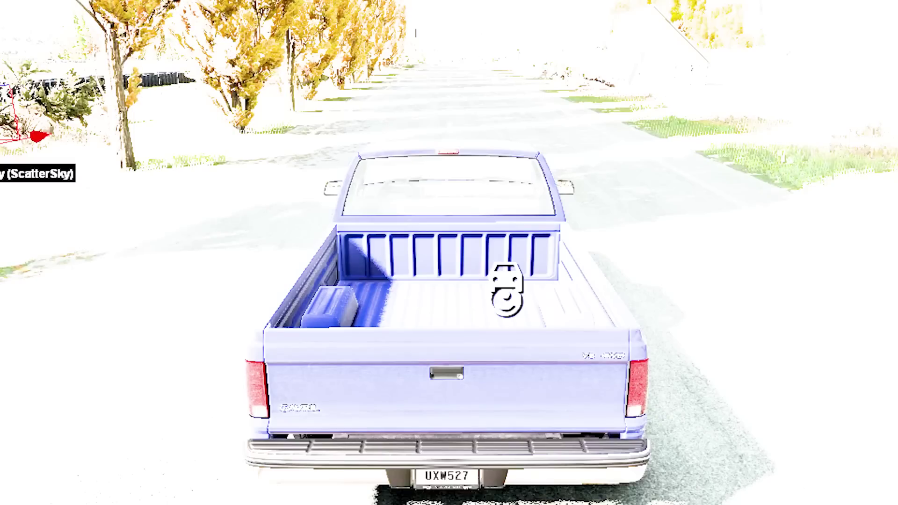
left_click(822, 439)
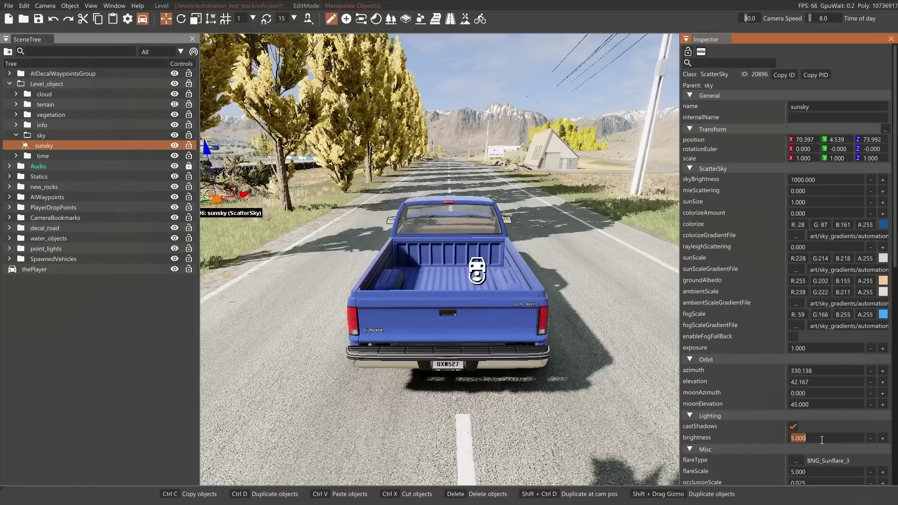
type("2")
key("Return")
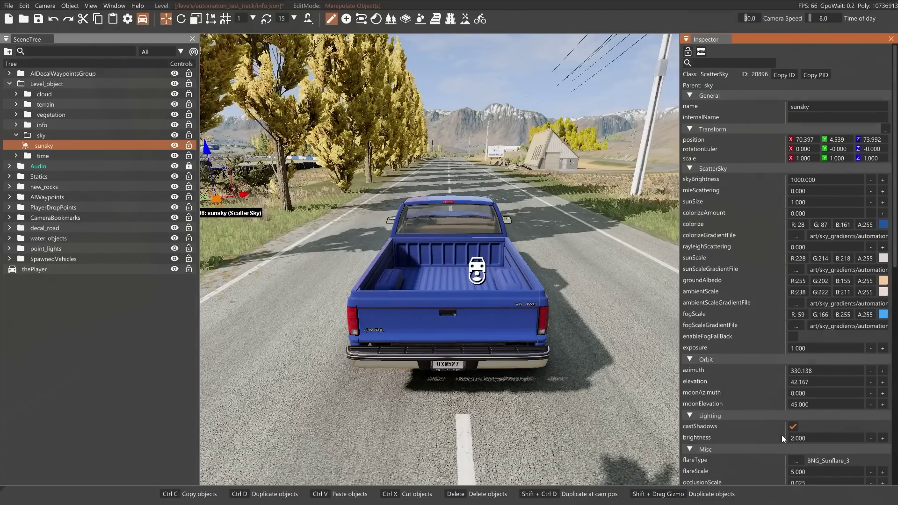
left_click(809, 439)
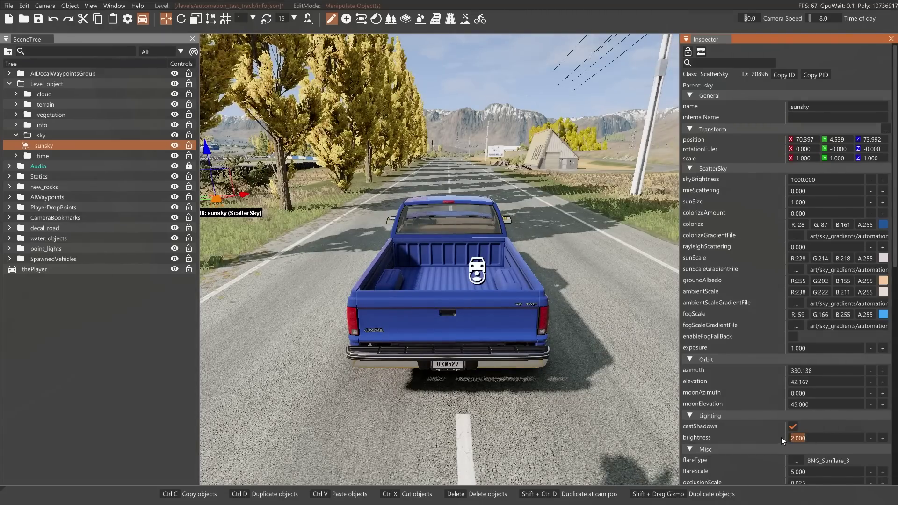
type("3")
key("Return")
left_click(807, 439)
type("2")
key("Return")
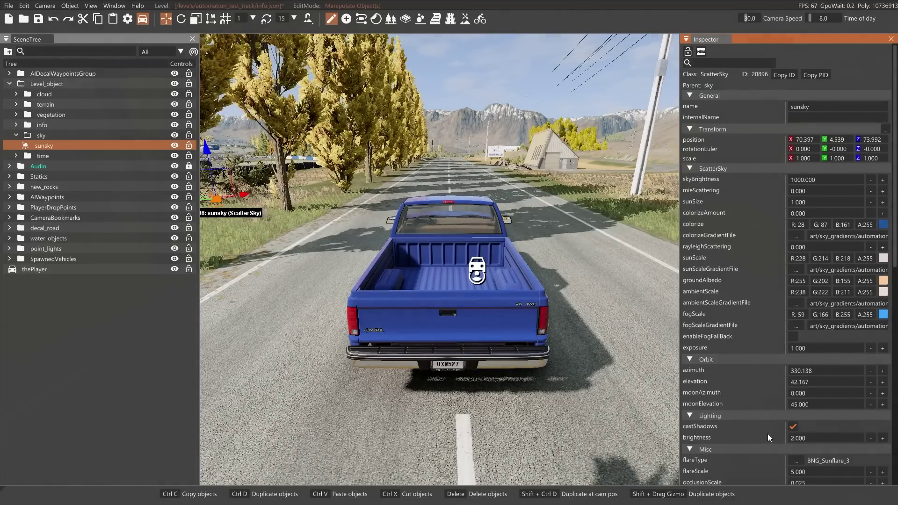
Step: Switch the sunsky's flareType to LightFlareExample2
scroll(774, 412, "down", 3)
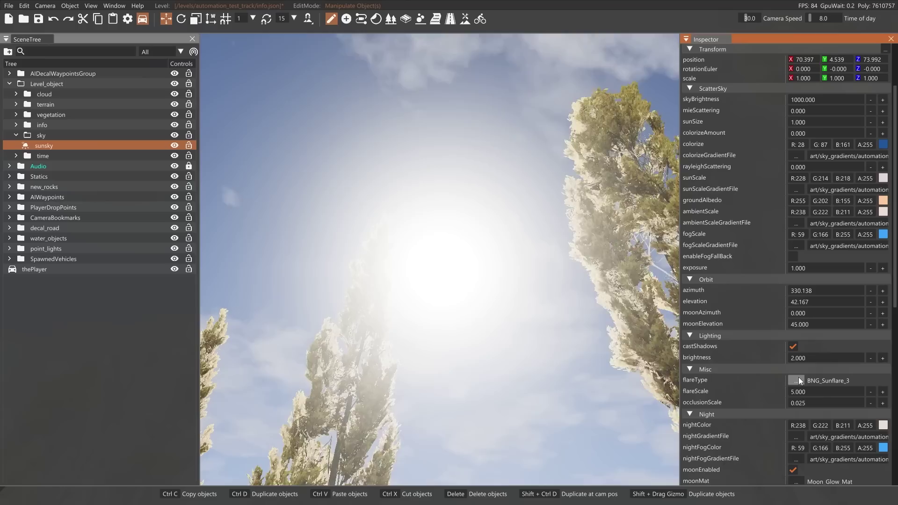
left_click(797, 380)
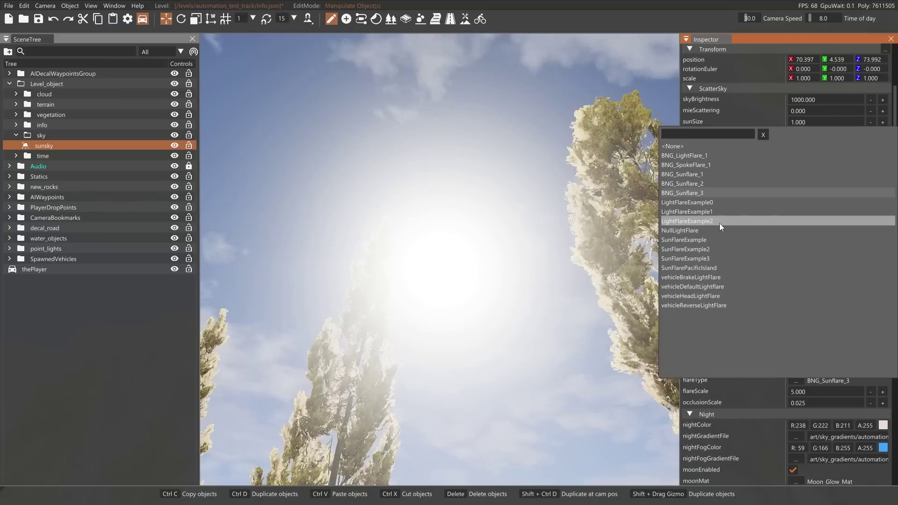
left_click(306, 302)
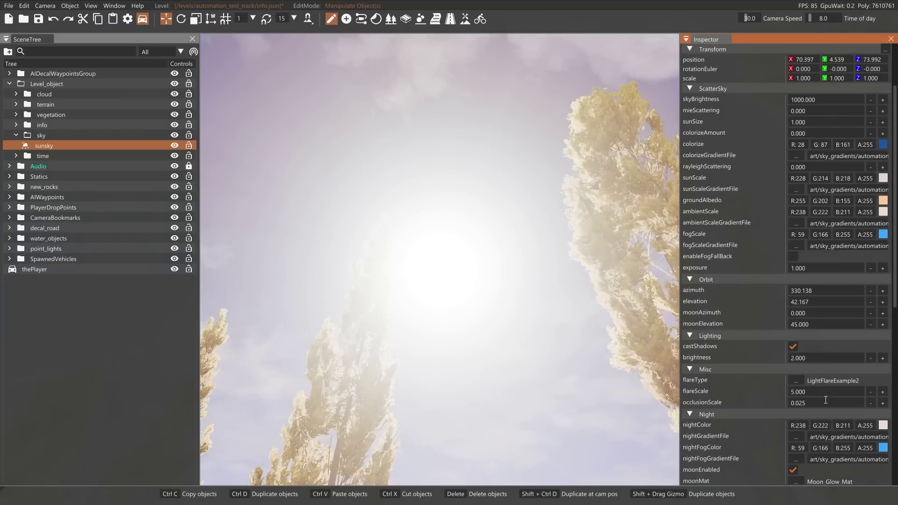
Step: Lower occlusionScale from 0.025 to 0.001
left_click(825, 399)
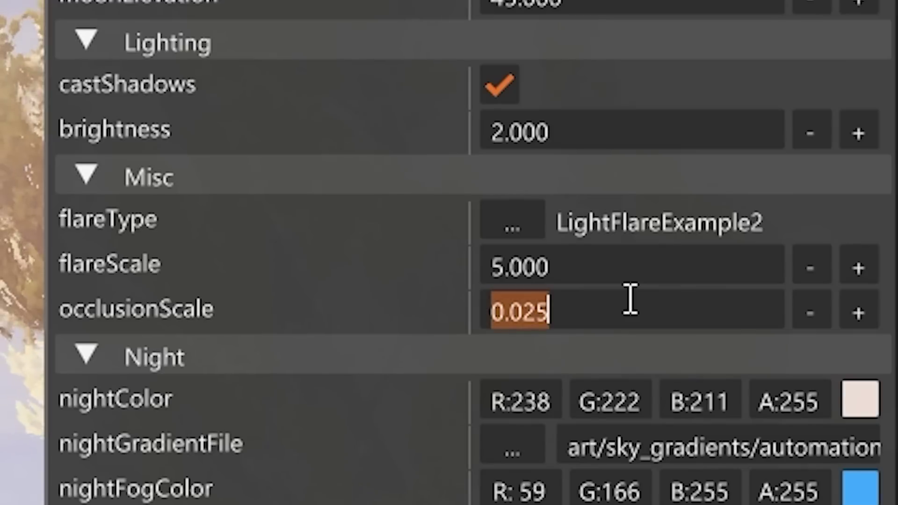
type("0.00")
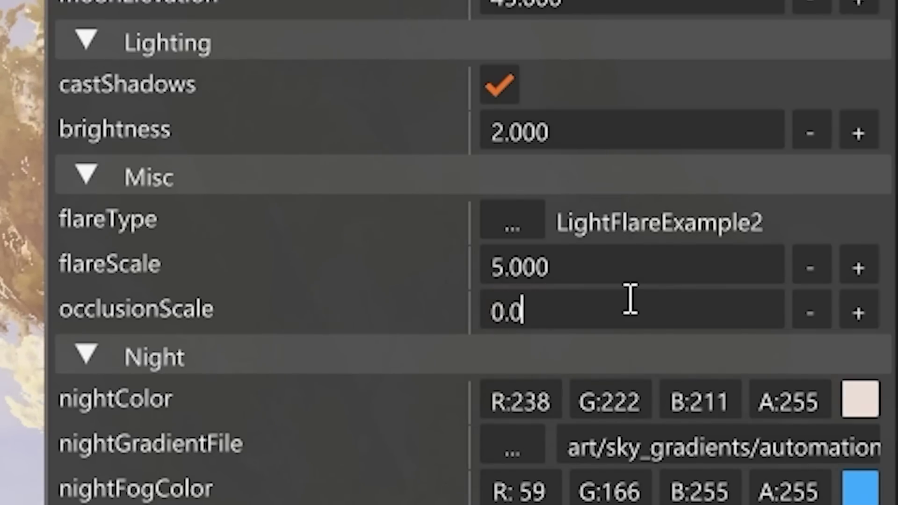
type("1")
key("Return")
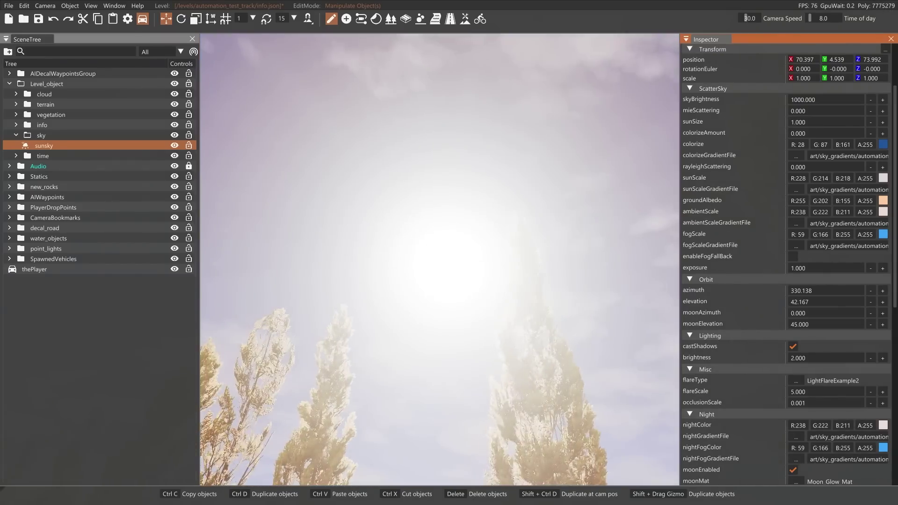
Step: Set the moonLightColor to a dark blue shade instead of neutral grey
scroll(505, 277, "down", 3)
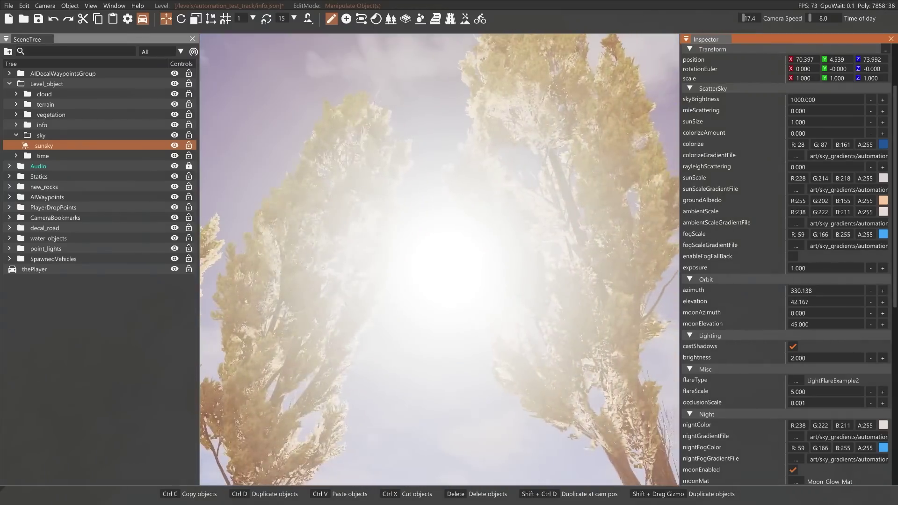
scroll(743, 378, "down", 5)
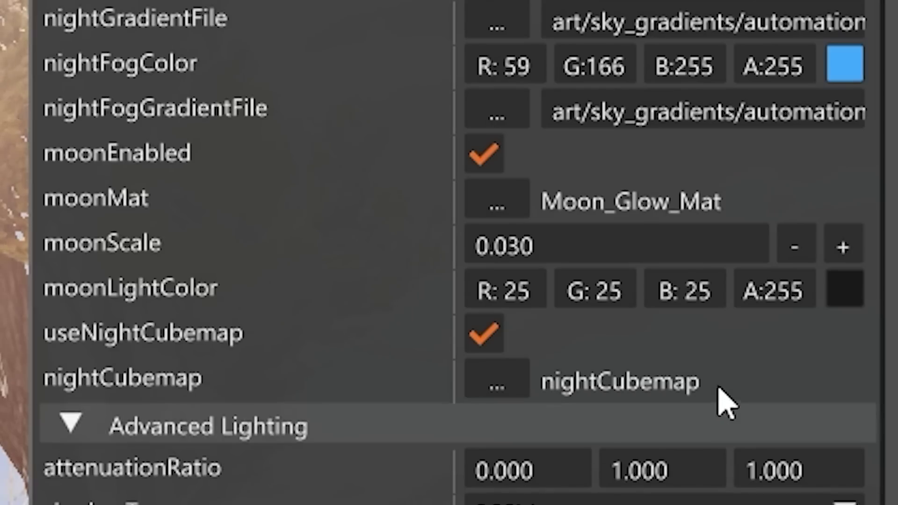
mouse_move(855, 311)
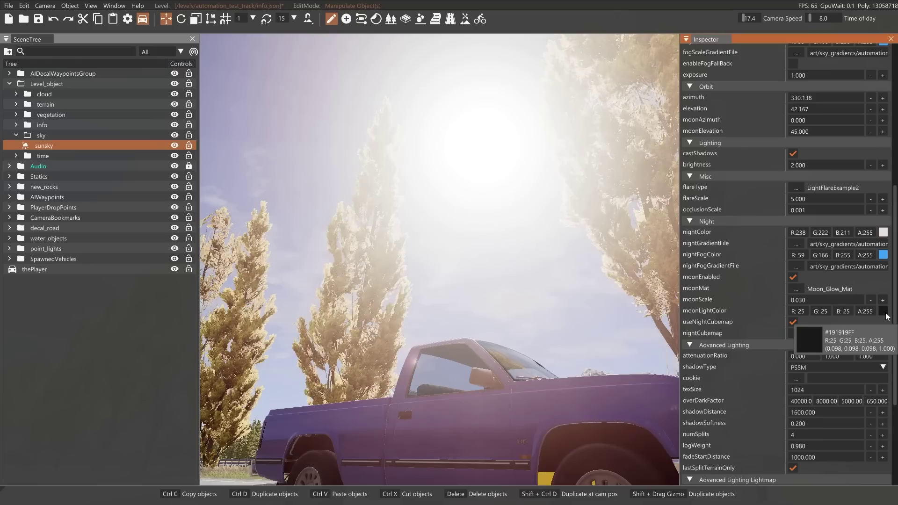
left_click(885, 313)
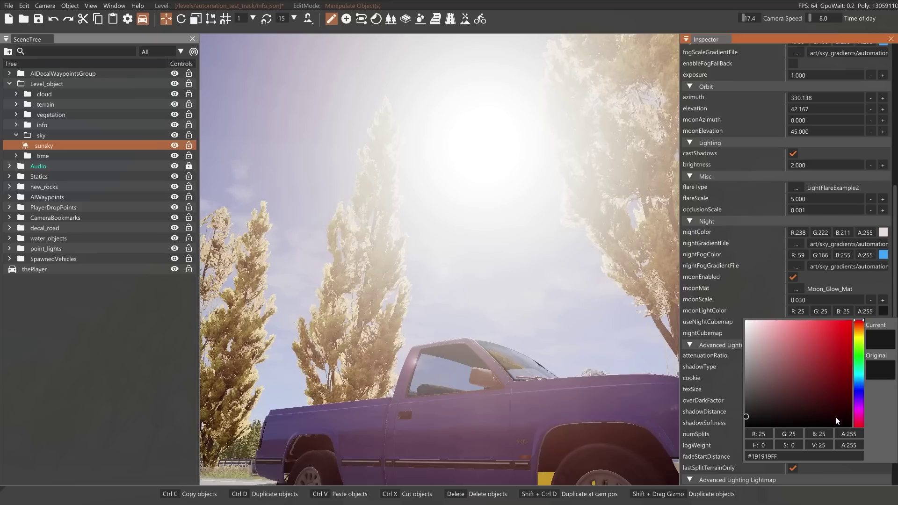
left_click_drag(800, 414, 809, 416)
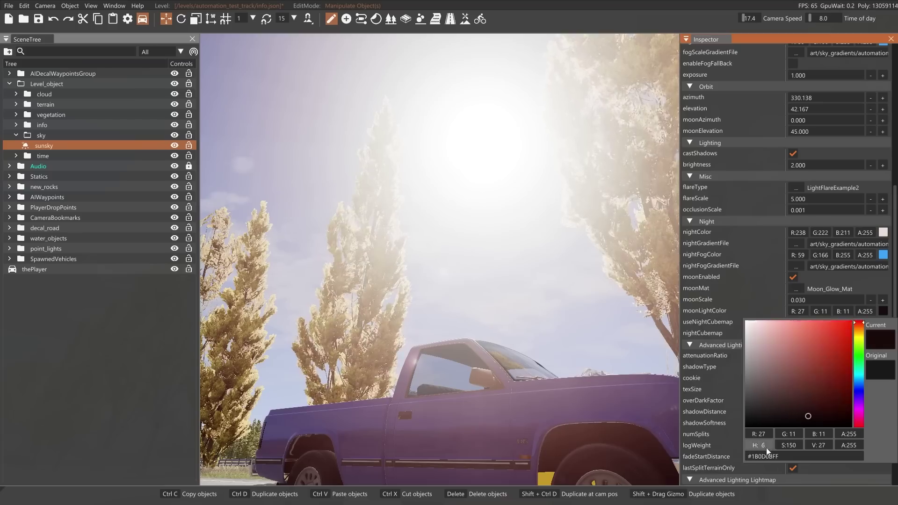
left_click_drag(766, 448, 824, 447)
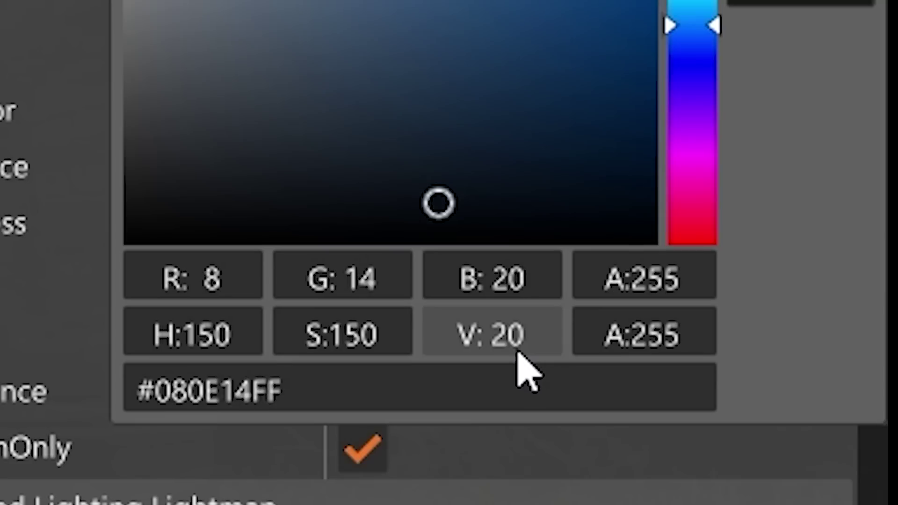
left_click(758, 323)
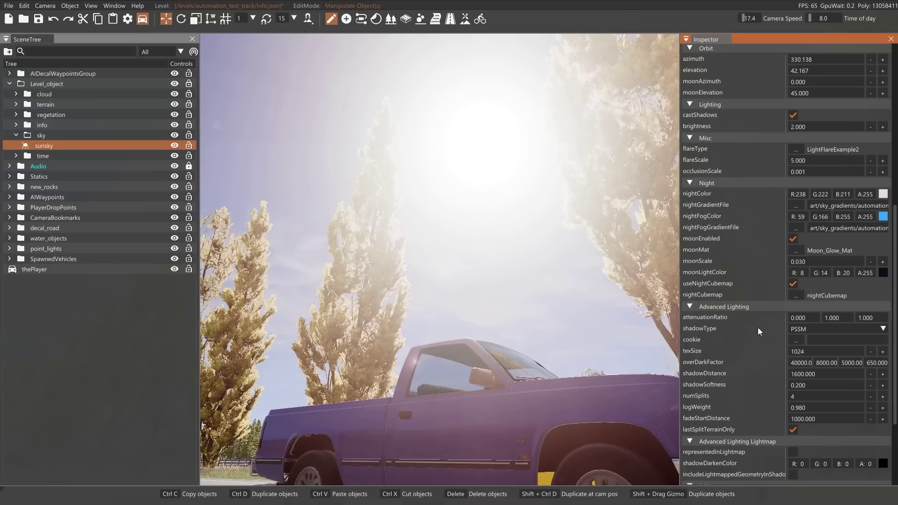
Step: Refocus the view on the sunsky and brighten the moon light colour slightly
key("f")
right_click_drag(588, 285, 590, 291)
left_click(883, 272)
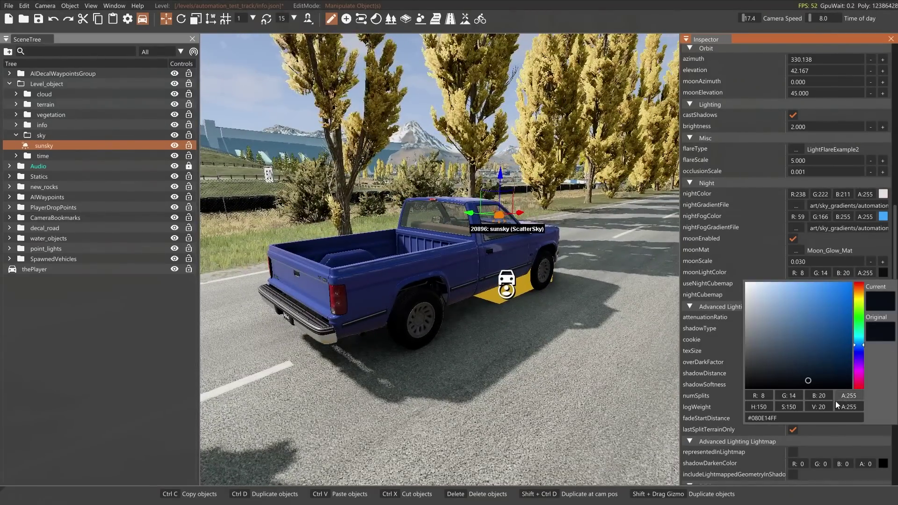
left_click_drag(824, 409, 830, 414)
Step: Close the colour picker with the moon light at R:12 G:21 B:30
key("Escape")
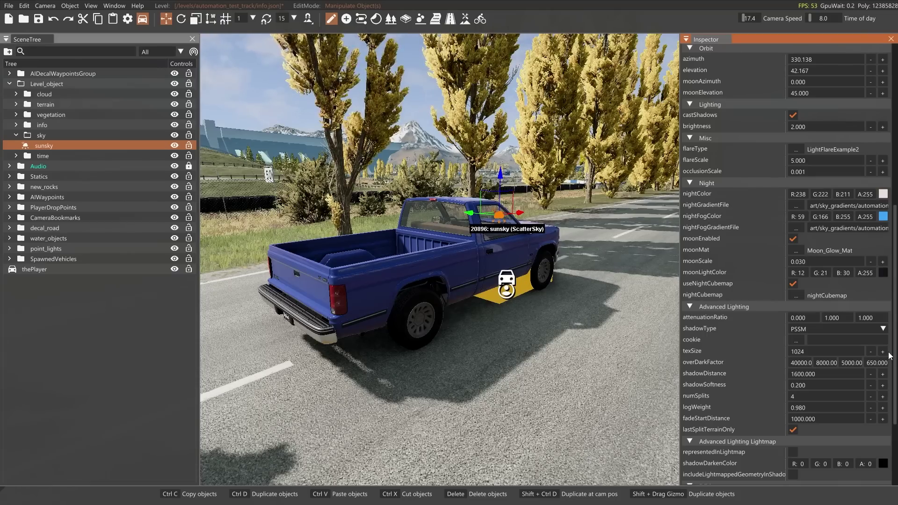
Step: Set shadow texSize to 2048 and overDarkFactor to 100000, 100000, 10000, 1000
left_click(811, 350)
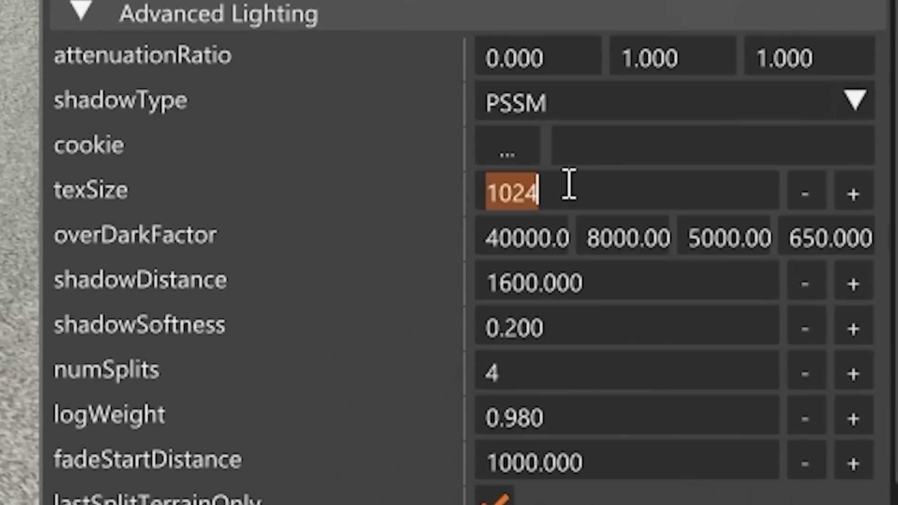
type("2048")
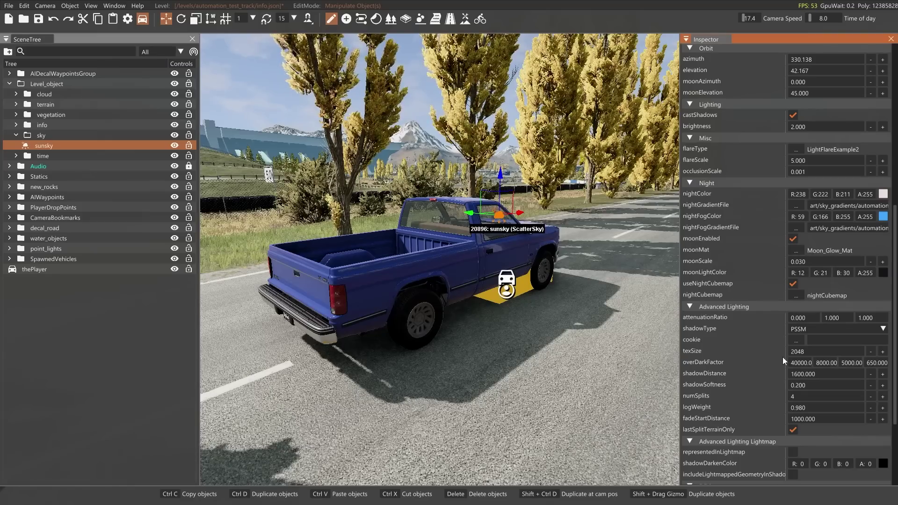
left_click(805, 364)
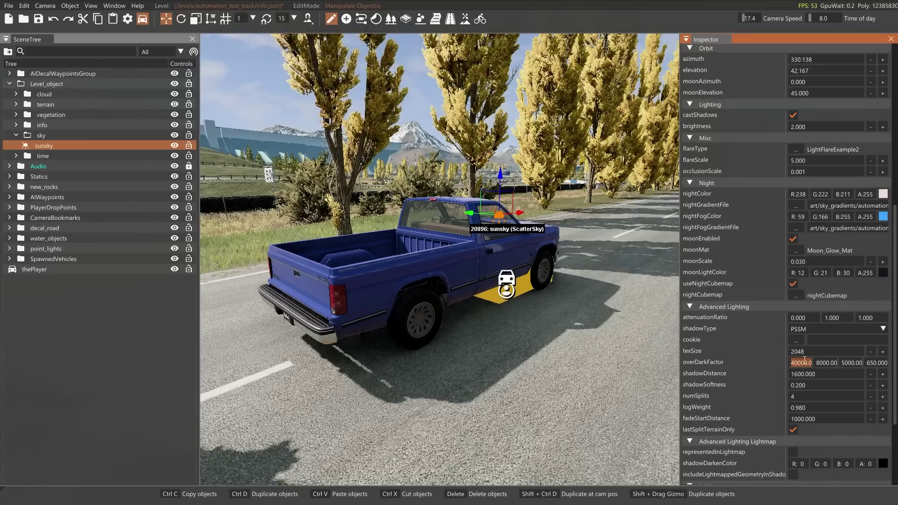
type("100")
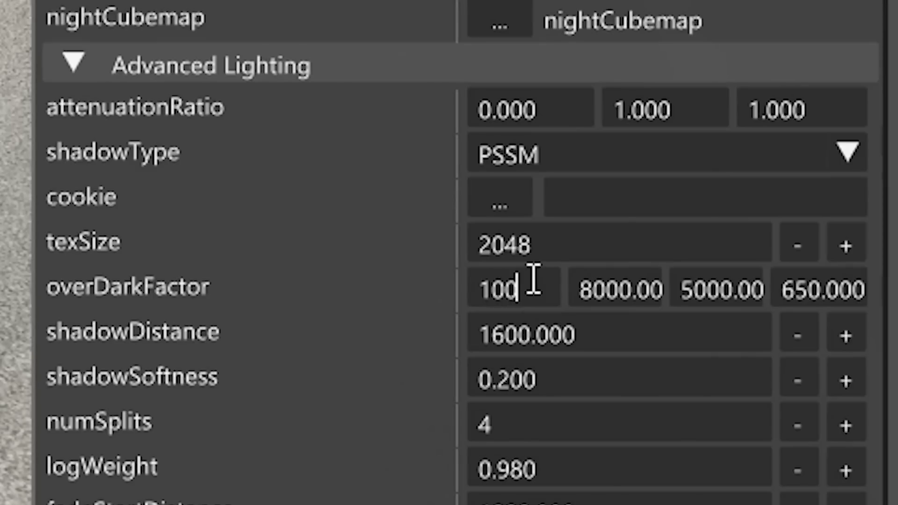
type("000")
left_click(605, 286)
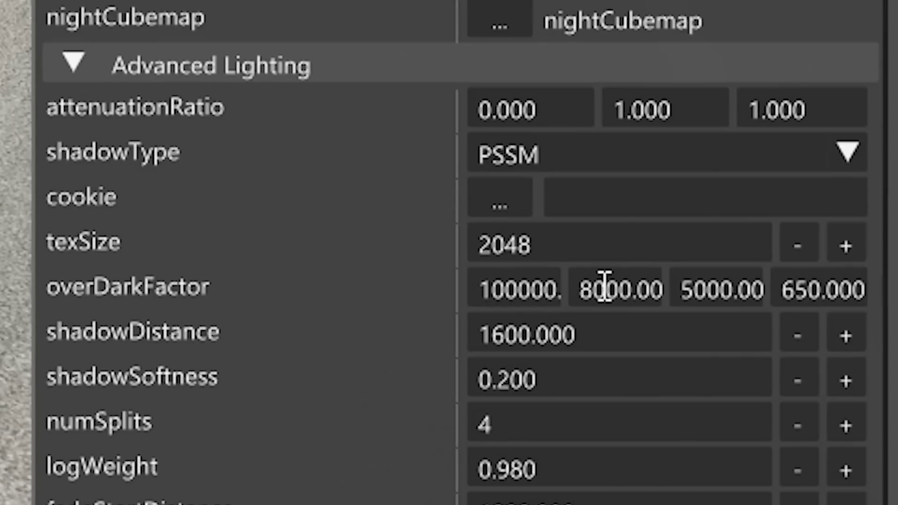
type("100")
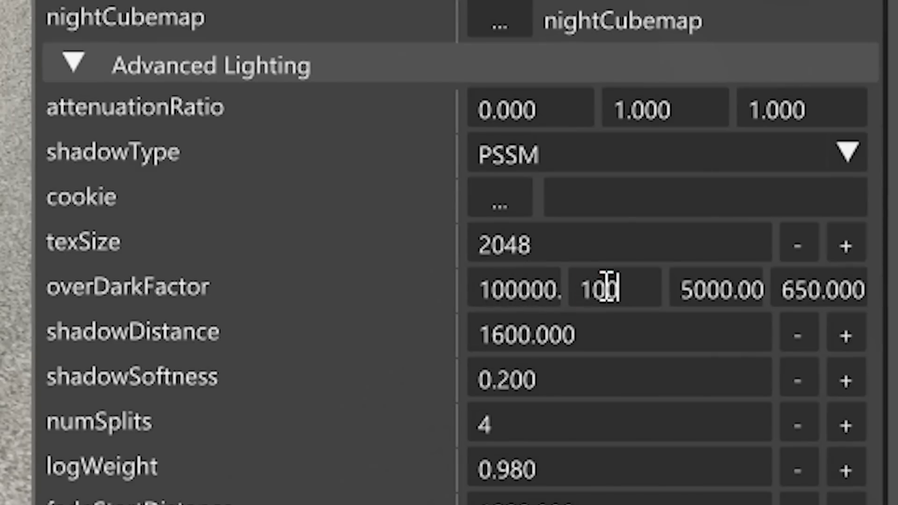
type("0000")
left_click(712, 294)
type("10000")
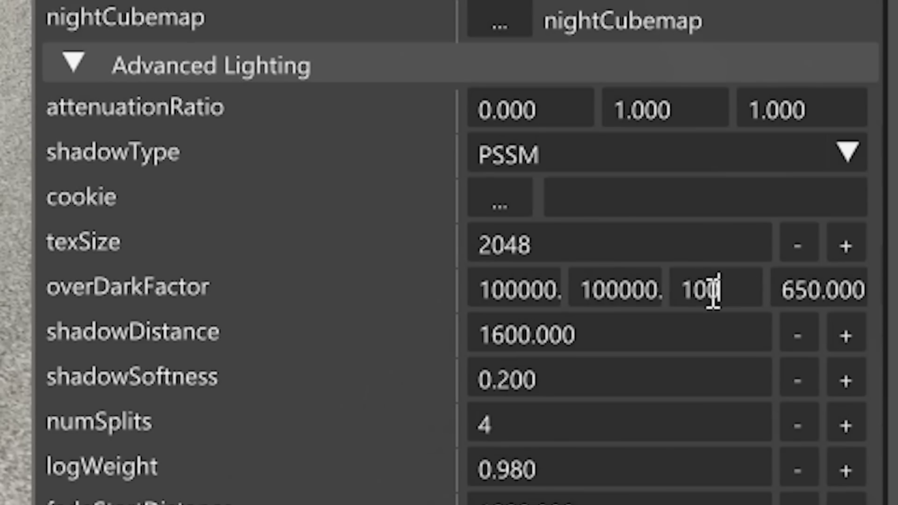
left_click(823, 287)
type("1")
type("000")
key("Return")
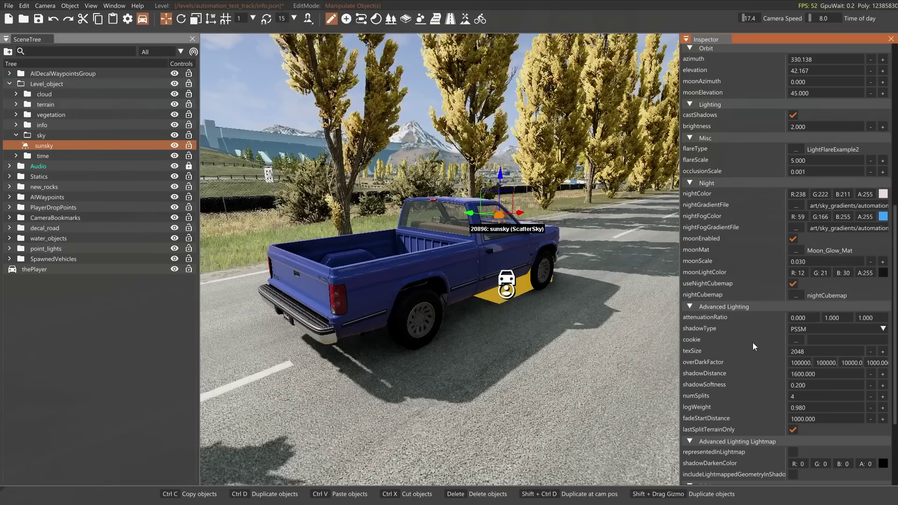
scroll(760, 356, "down", 5)
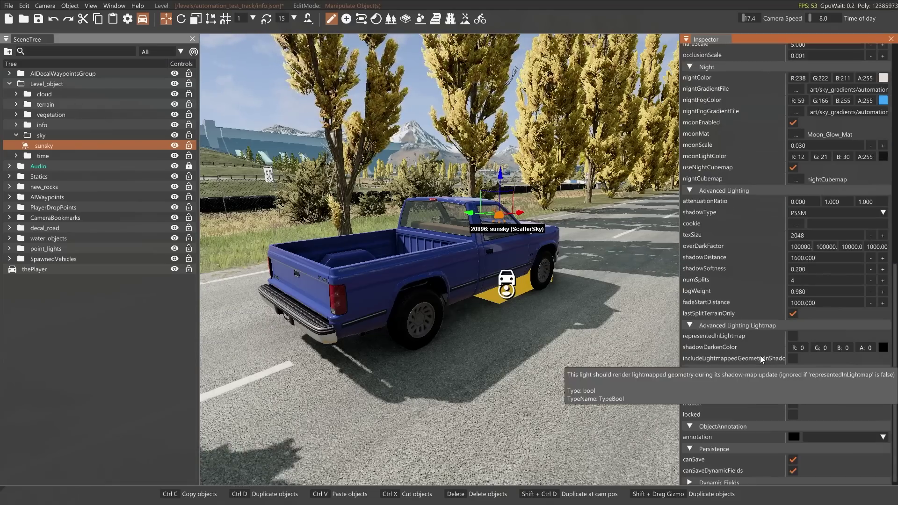
scroll(769, 397, "up", 15)
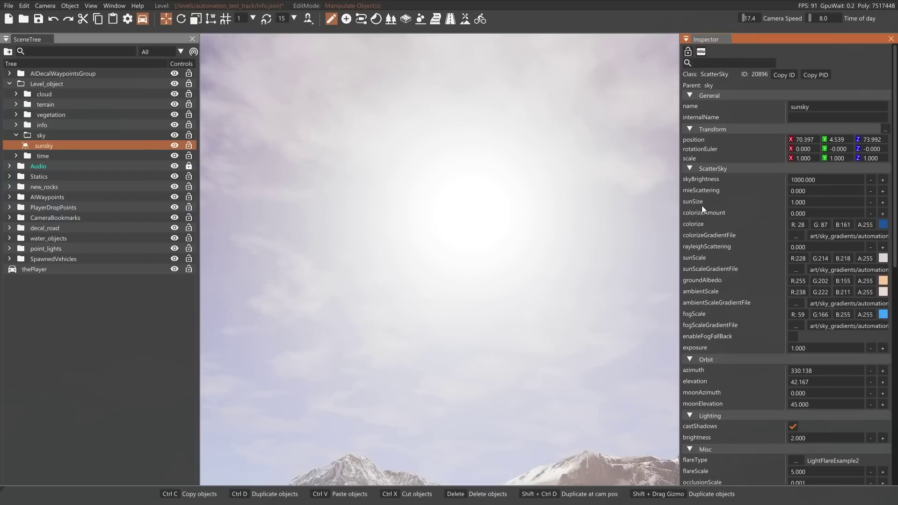
mouse_move(694, 207)
left_click(817, 201)
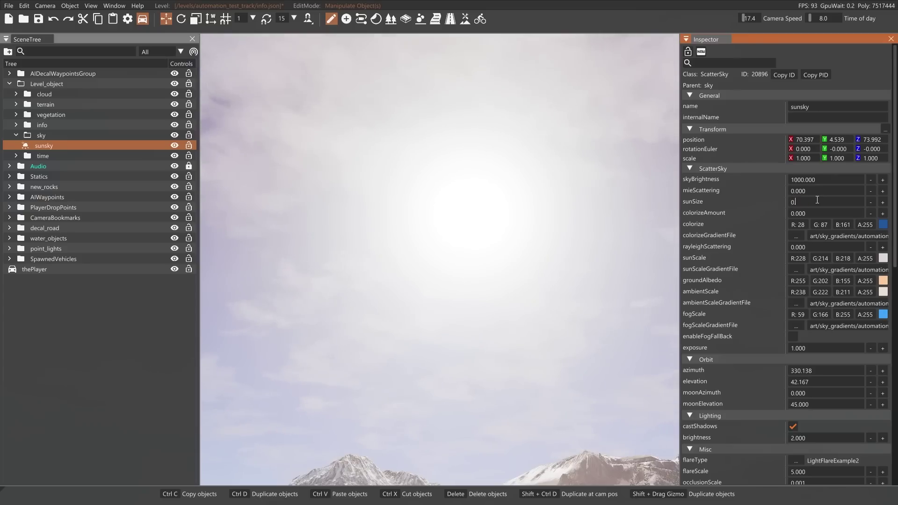
key("Return")
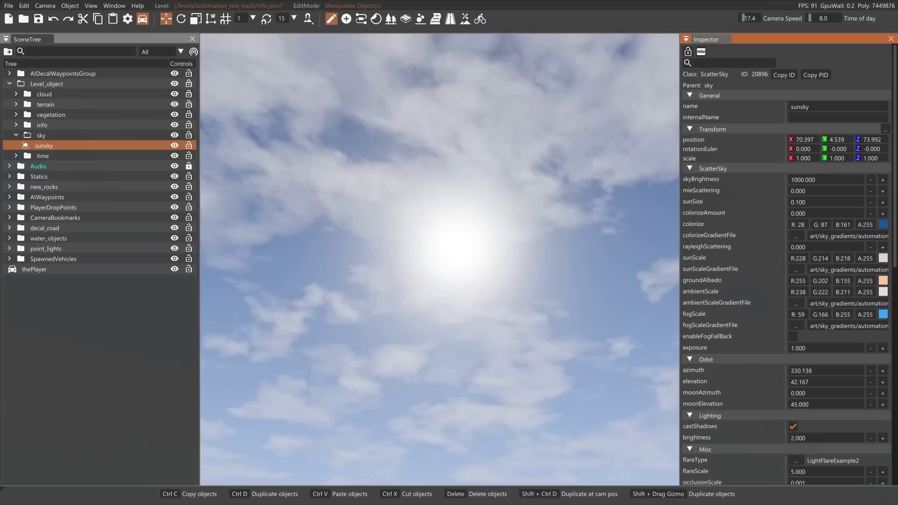
scroll(772, 276, "down", 3)
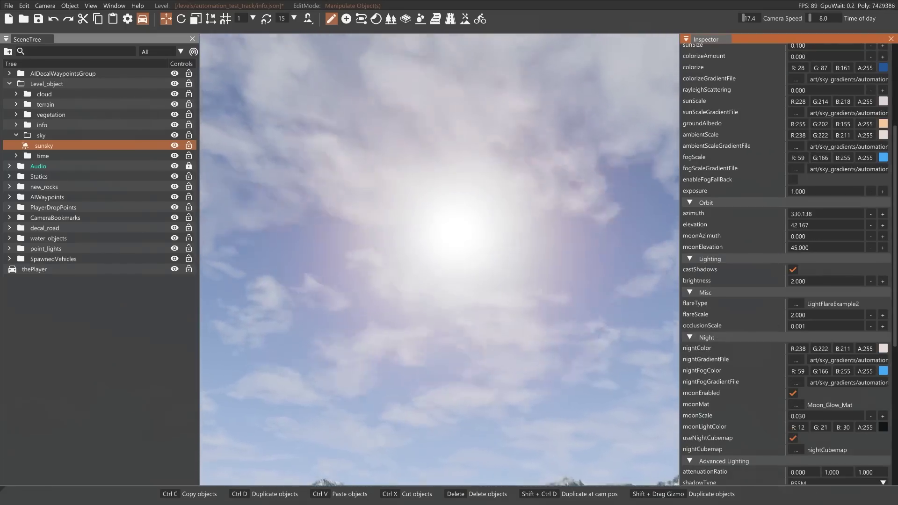
scroll(738, 198, "up", 2)
scroll(739, 199, "up", 1)
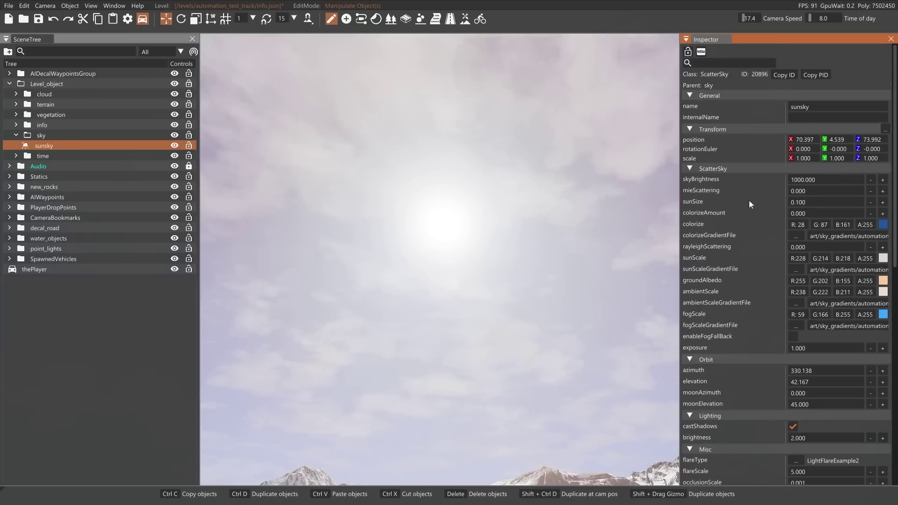
key("Return")
right_click_drag(439, 280, 477, 203)
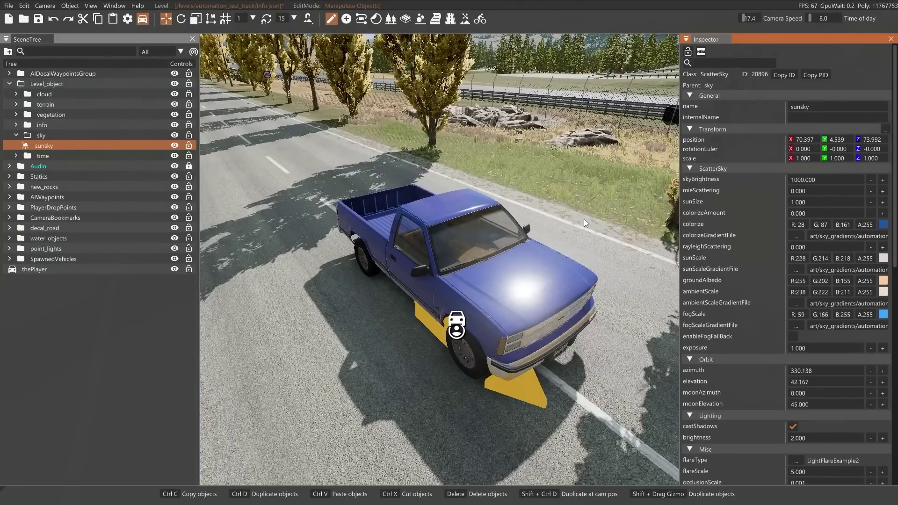
right_click_drag(621, 298, 558, 252)
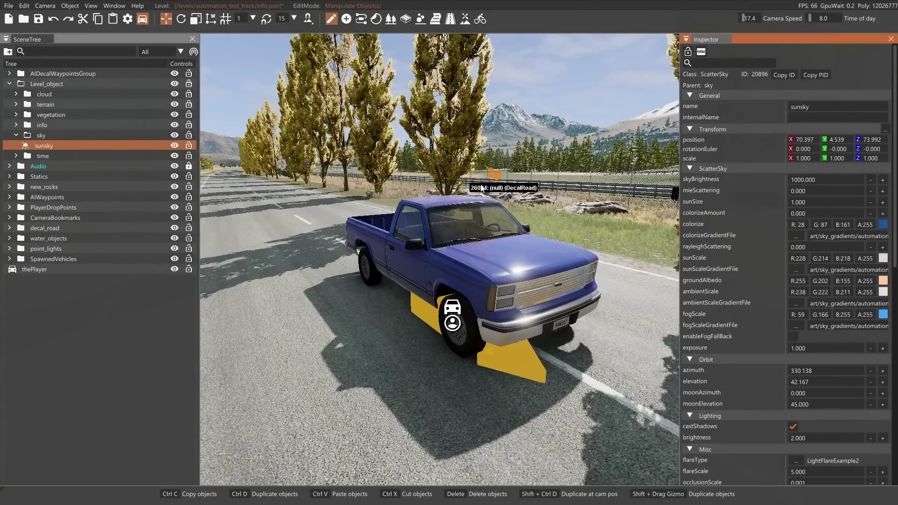
left_click(827, 204)
type("0.1")
key("Return")
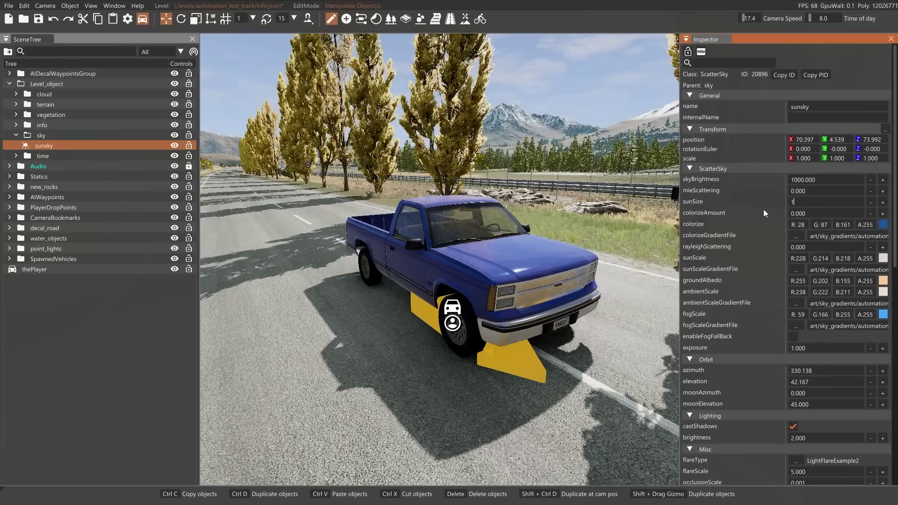
type("1")
key("Return")
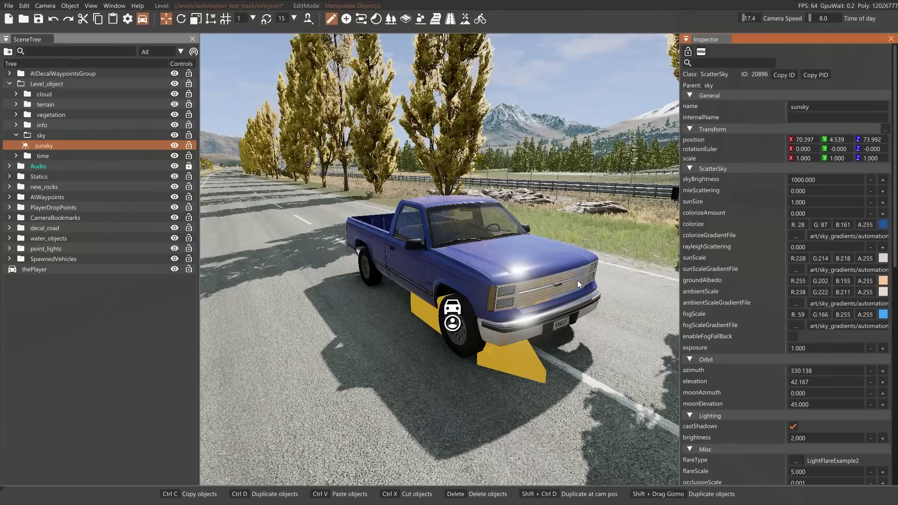
right_click_drag(599, 256, 556, 262)
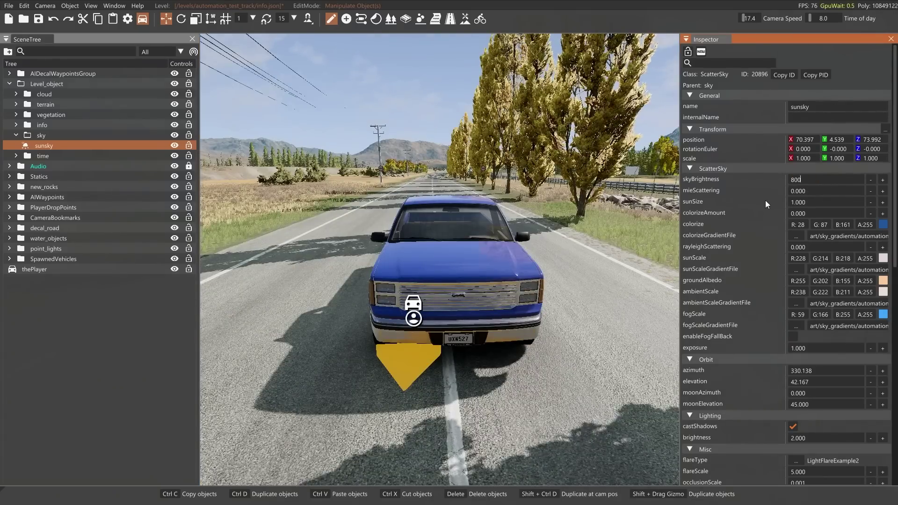
Step: Try skyBrightness 800 and 500, settling on 700
key("Return")
mouse_move(655, 204)
right_mouse_down()
mouse_move(653, 117)
mouse_move(653, 201)
right_mouse_up()
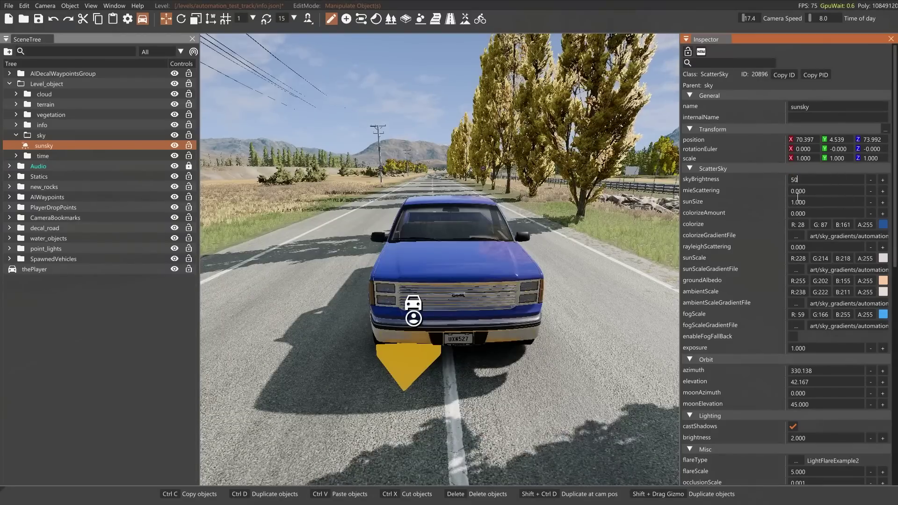
type("0")
key("Return")
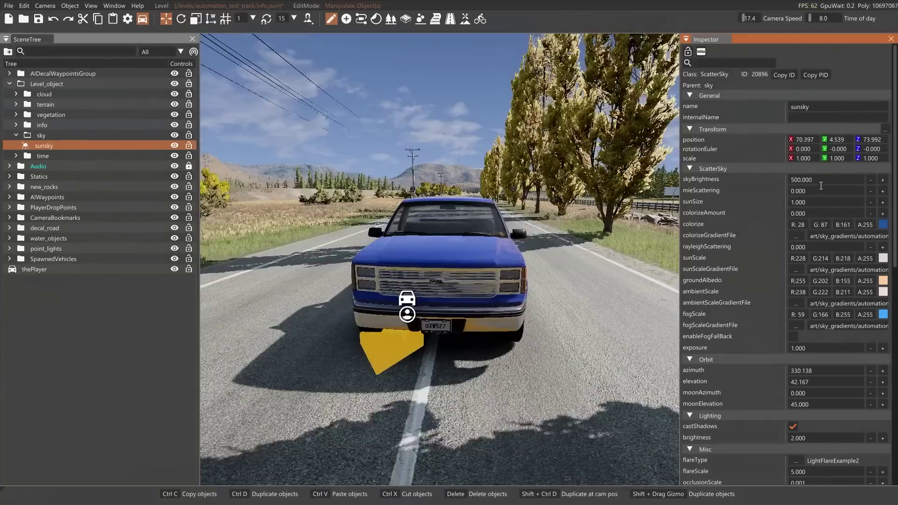
left_click(817, 181)
key("Return")
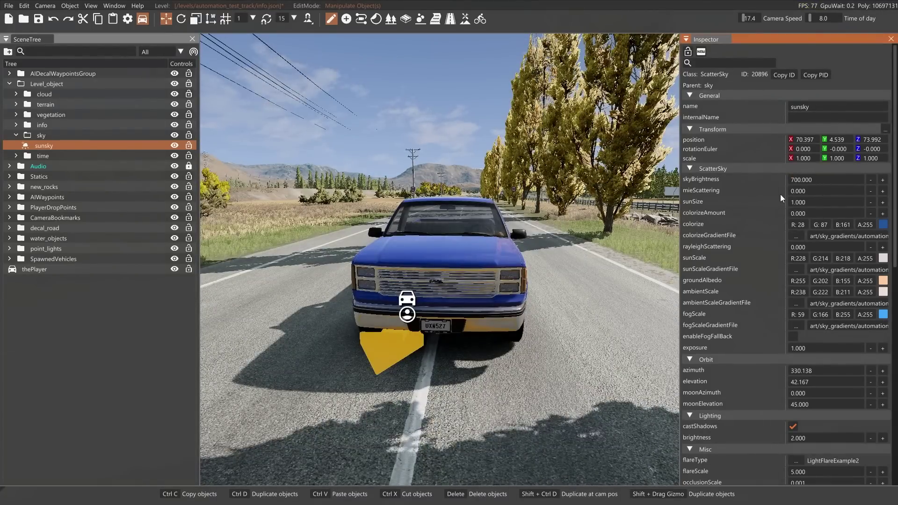
Step: Filter the scene tree by 'clou' and compare the clouds1 and clouds layers' properties
left_click(82, 52)
type("cloud")
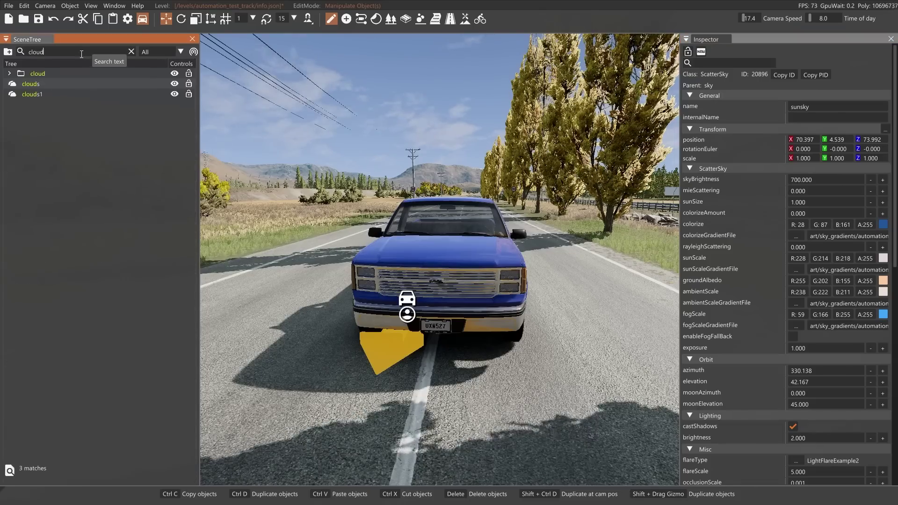
left_click(95, 94)
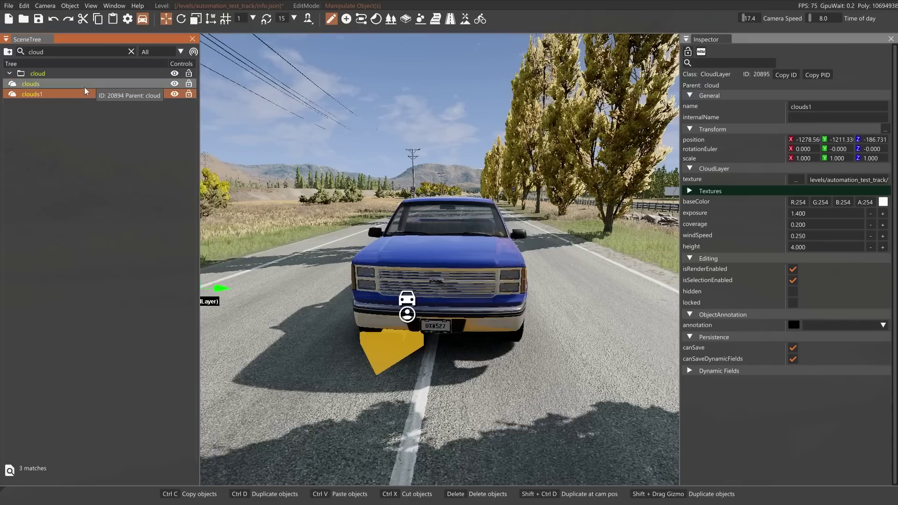
left_click(84, 88)
left_click(87, 92)
left_click(84, 83)
left_click(88, 91)
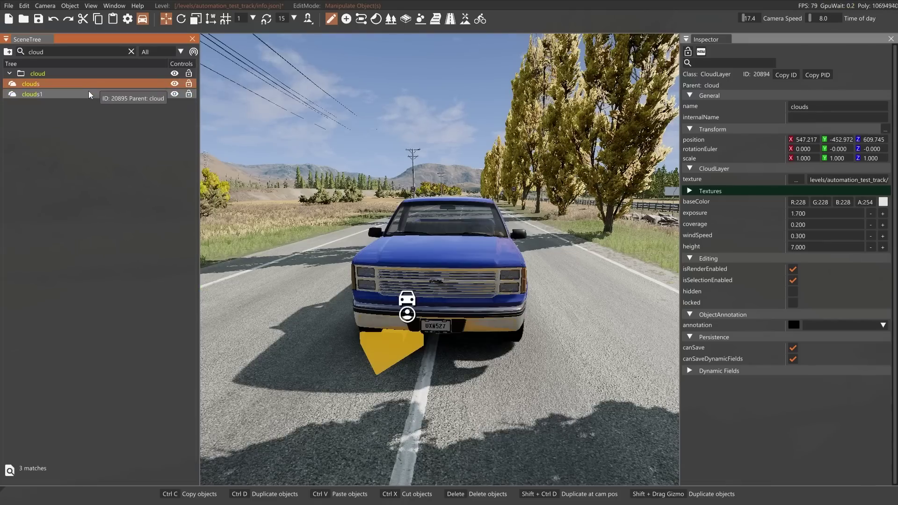
left_click(94, 119)
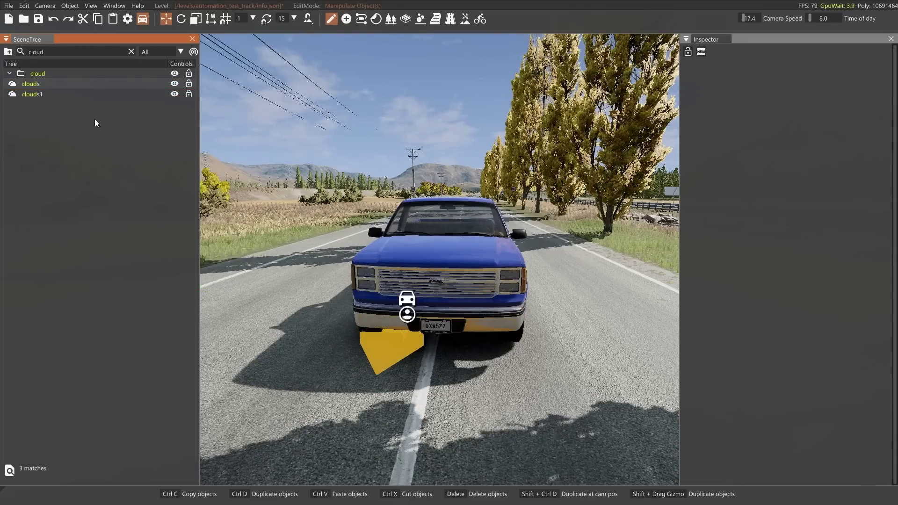
Step: Drag Cloud Cover to minimum in the game's Environment settings, then return to the editor
key("F11")
key("Escape")
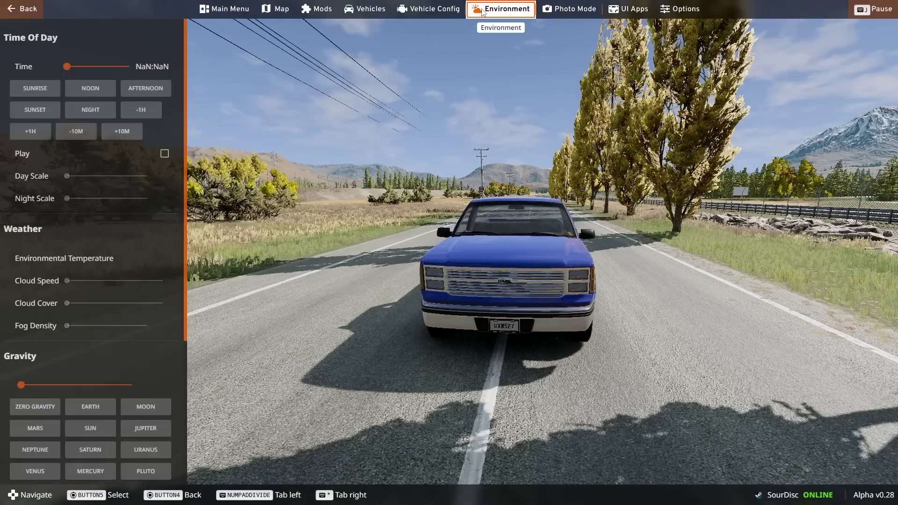
left_click(67, 304)
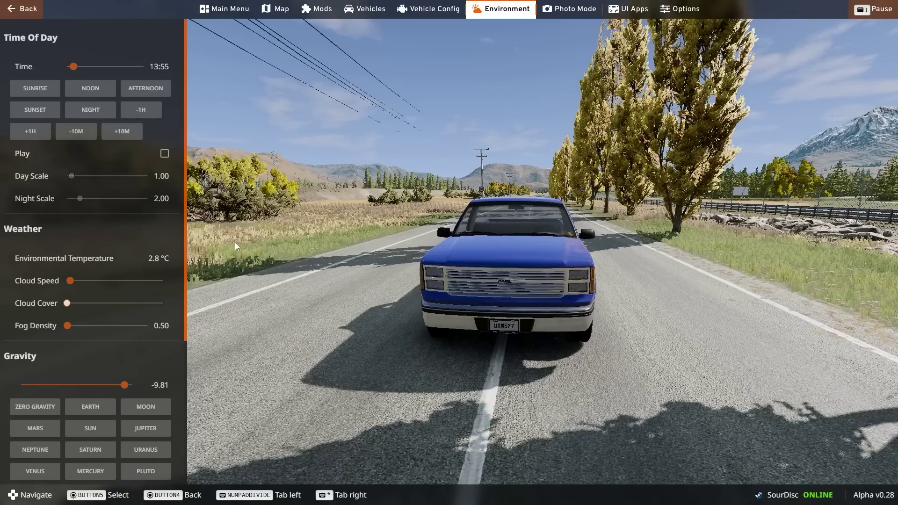
key("F11")
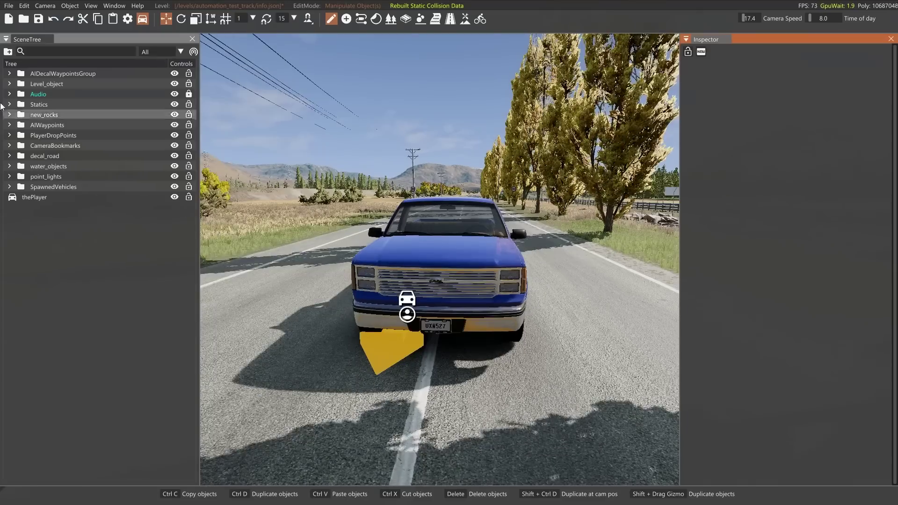
Step: Search 'cloud' in the scene tree and delete the clouds1 cloud layer
left_click(47, 52)
type("cloud")
left_click(42, 94)
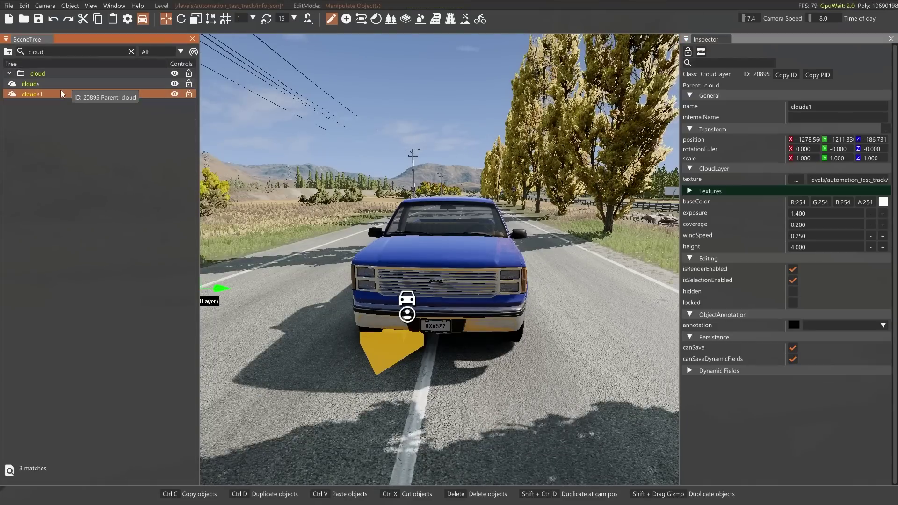
key("Delete")
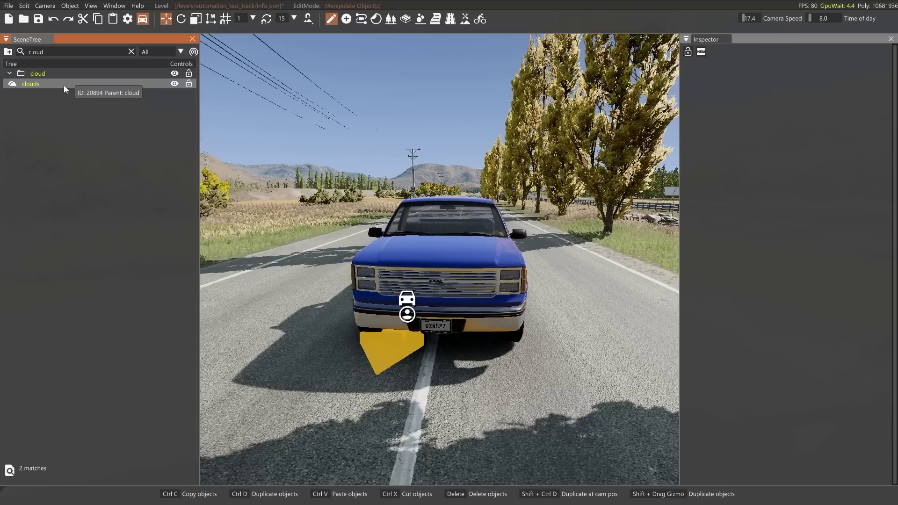
Step: Set the remaining clouds layer's coverage to 0.2 in the Inspector
left_click(63, 85)
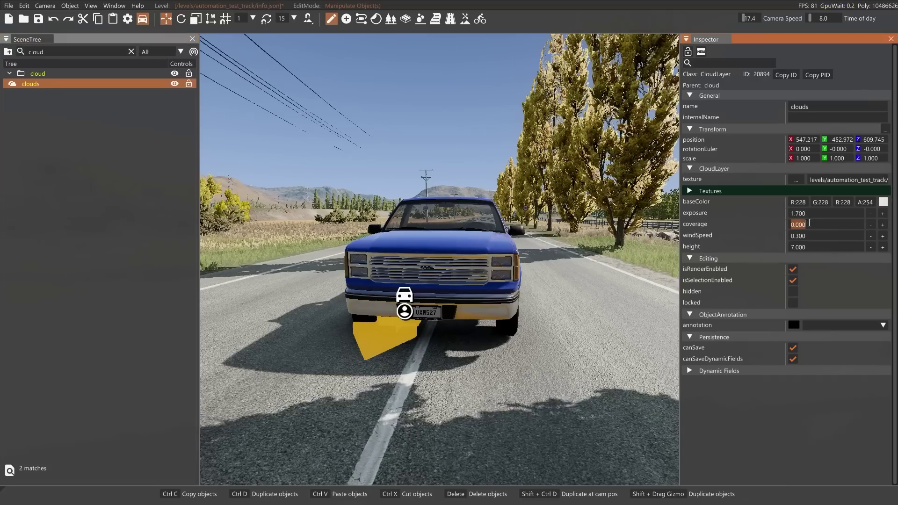
left_click(809, 224)
type("0.2")
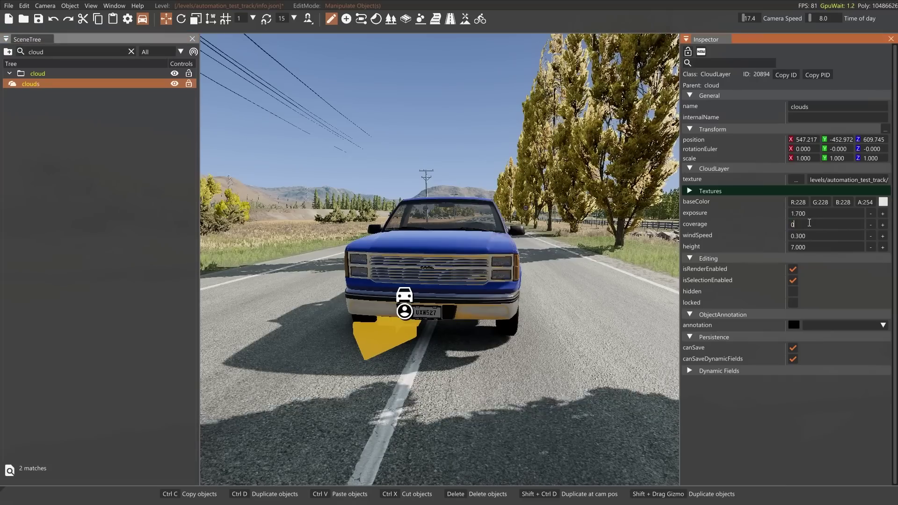
key("Return")
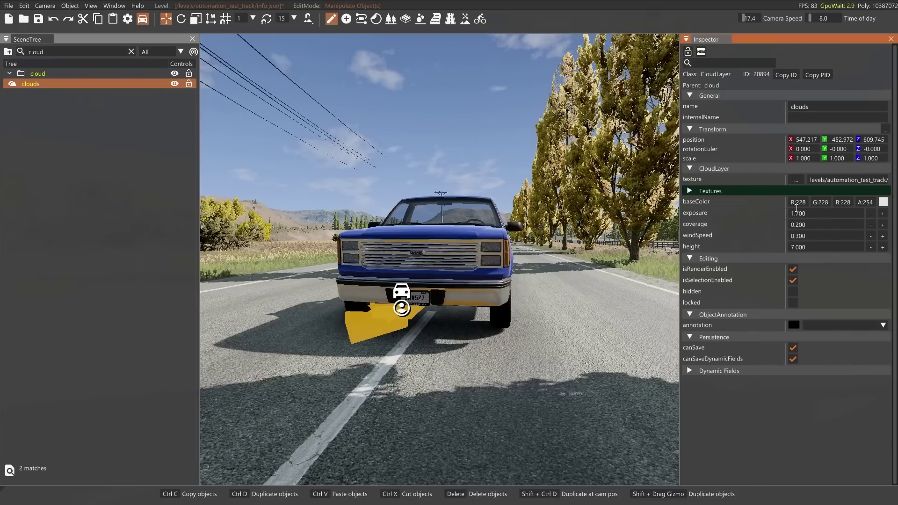
Step: Expand the Textures [0]-[2] settings and give the clouds a white base colour with exposure 5
left_click(711, 192)
left_click(711, 203)
left_click(701, 247)
left_click(701, 291)
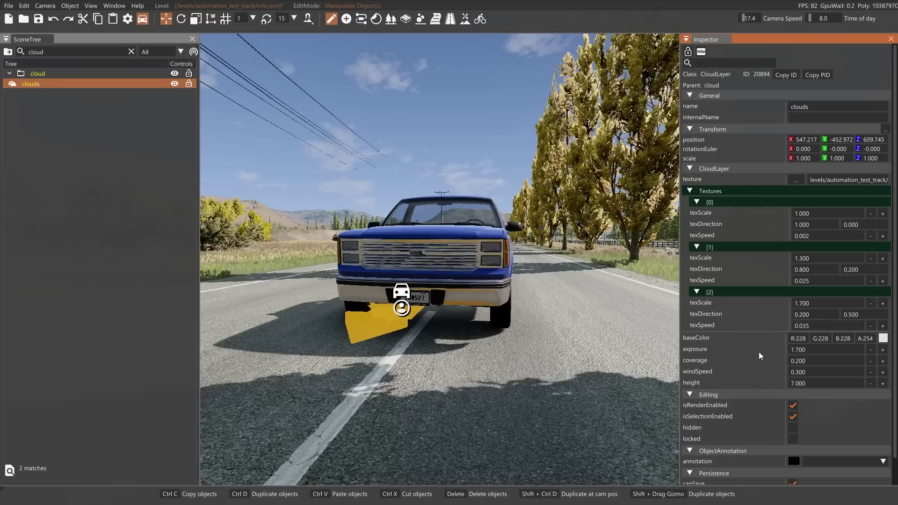
left_click(882, 337)
left_click(825, 351)
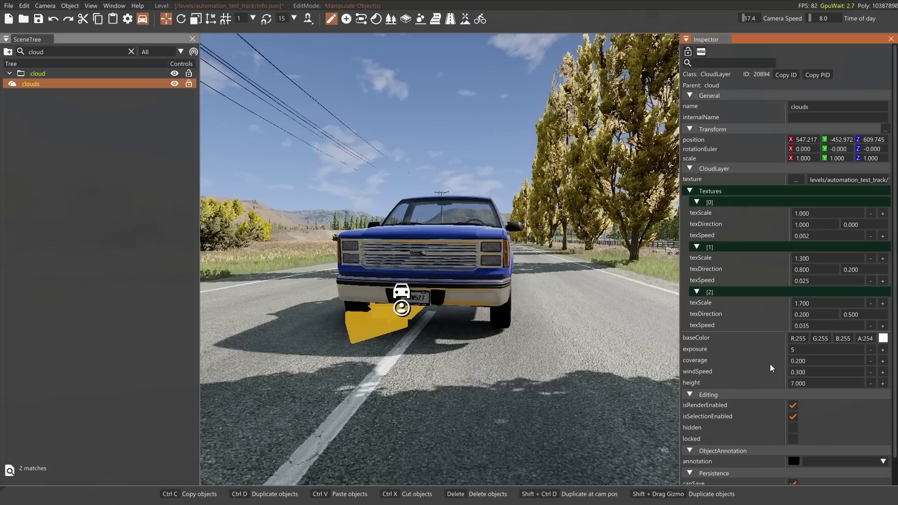
key("Return")
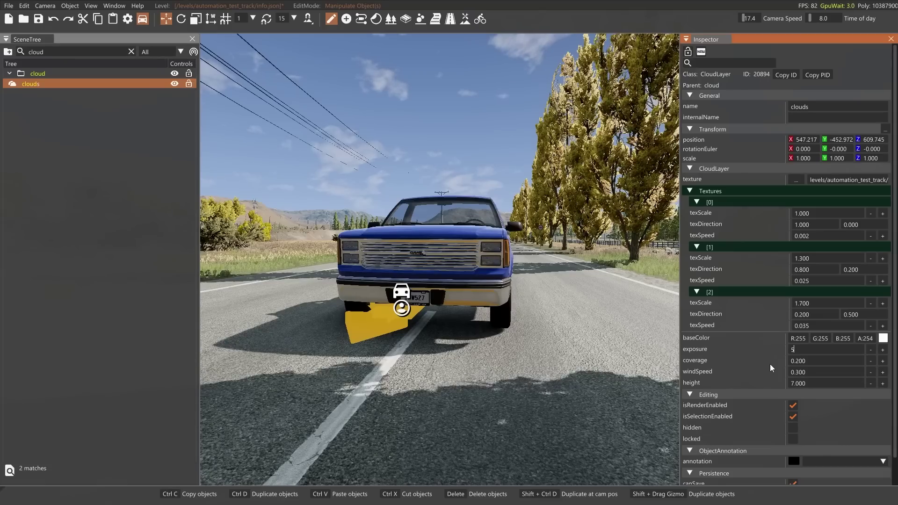
Step: Try a cloud height of 2, then set it back to 10
left_click(814, 382)
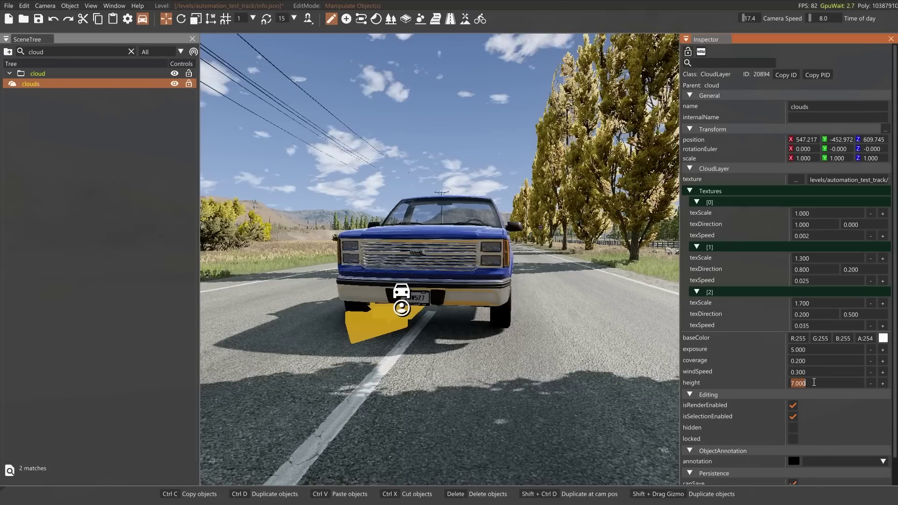
type("10")
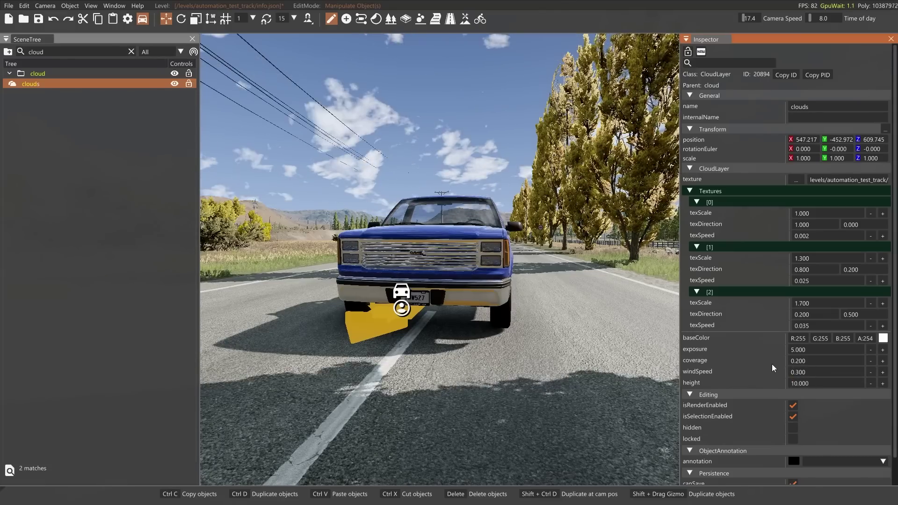
key("Return")
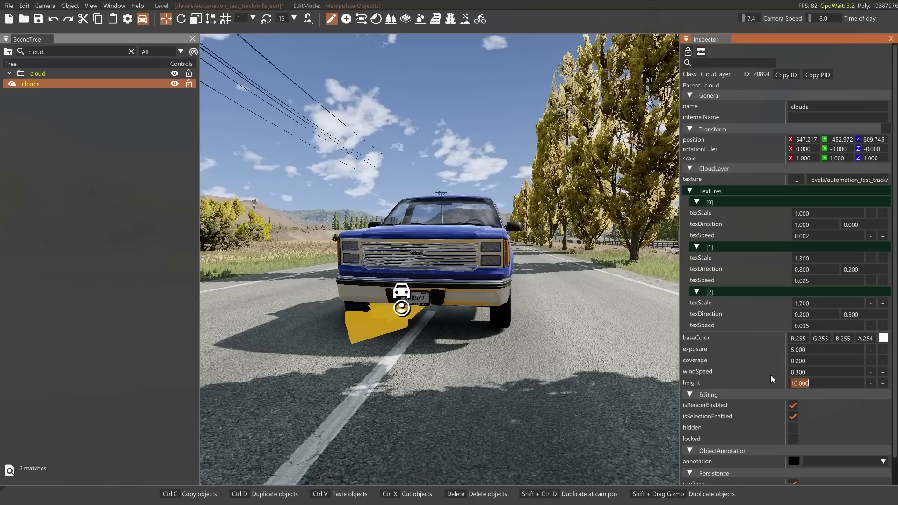
type("2")
key("Return")
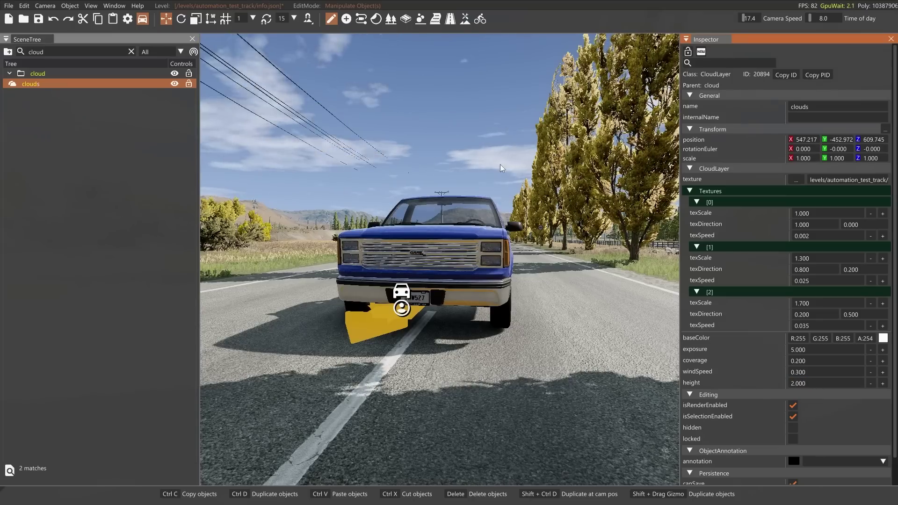
right_click_drag(500, 164, 438, 142)
left_click(813, 386)
type("1")
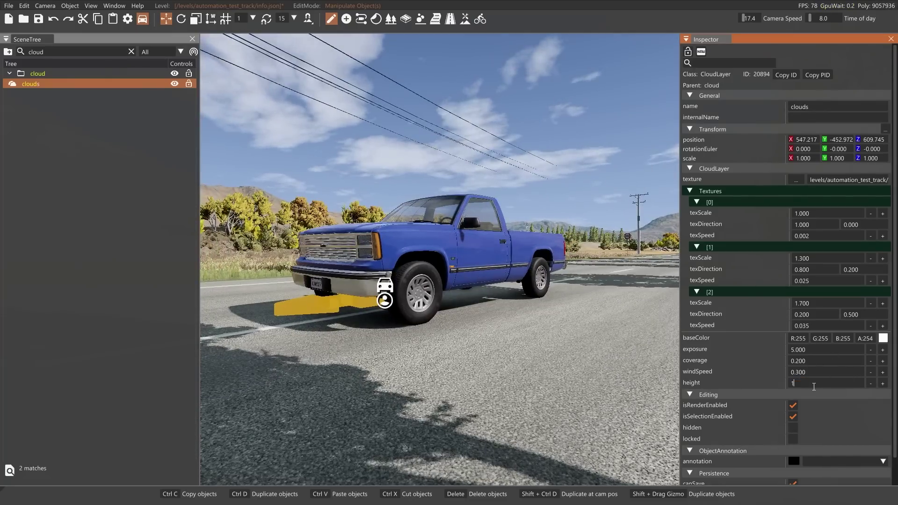
type("0")
key("Return")
Step: Set the clouds layer's windSpeed to 0.2
right_click_drag(608, 453, 538, 452)
left_click(794, 372)
type("0.2")
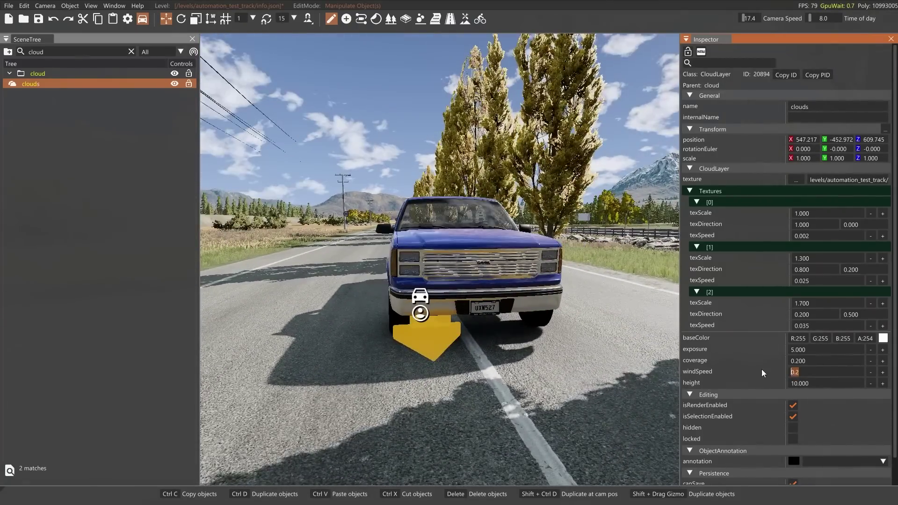
left_click(883, 338)
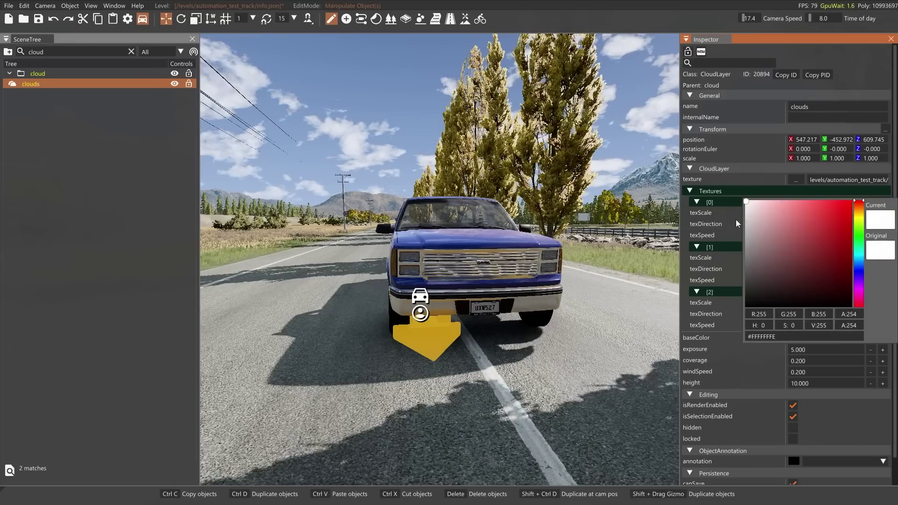
Step: Darken the cloud base colour, set texture scales to 3 and 2, and cloud height to 2
left_click(750, 227)
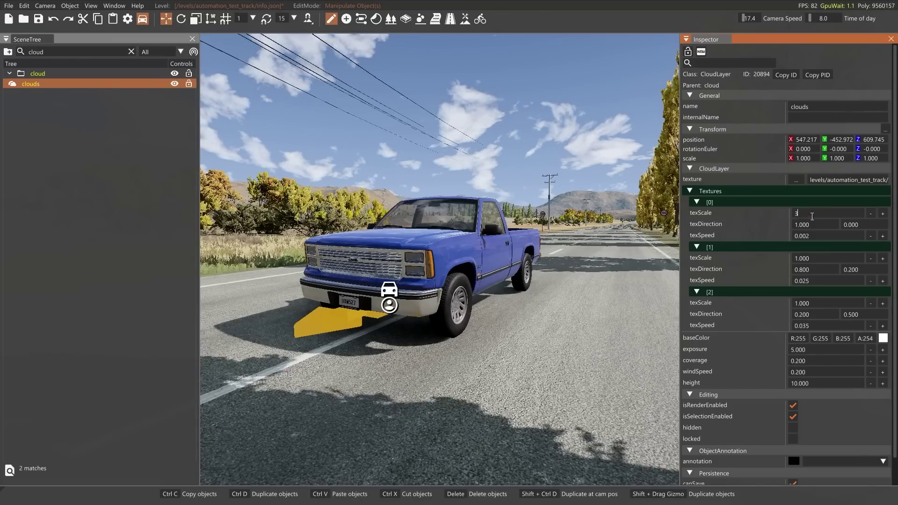
left_click(818, 257)
key("Return")
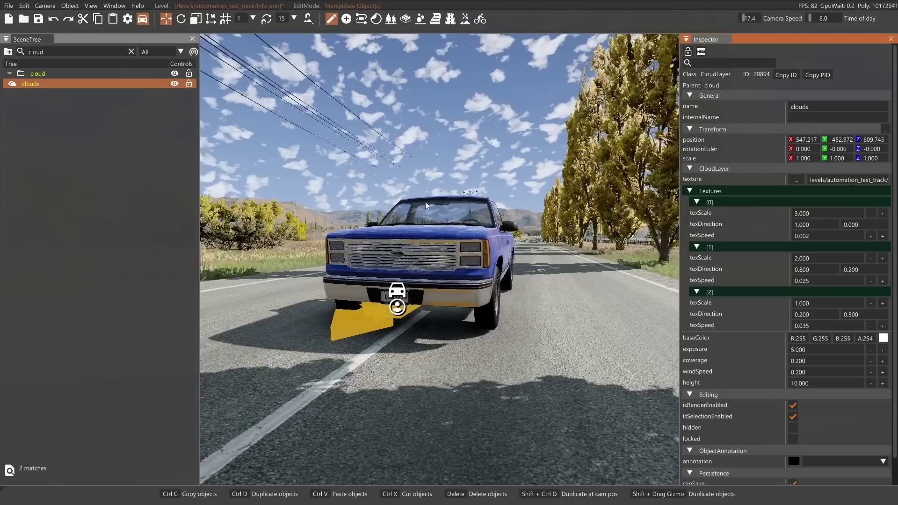
left_click(825, 383)
type("2")
key("Return")
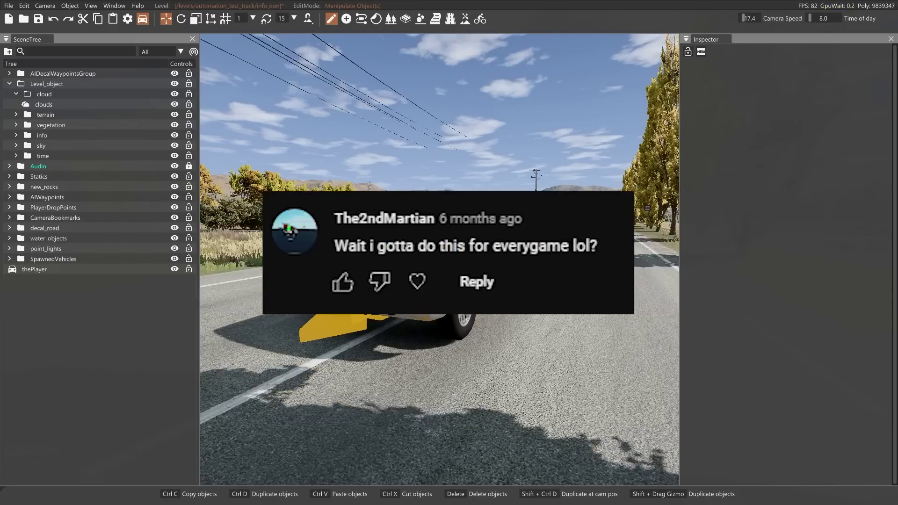
Step: Save the automation_test_track level from the File menu
left_click(5, 5)
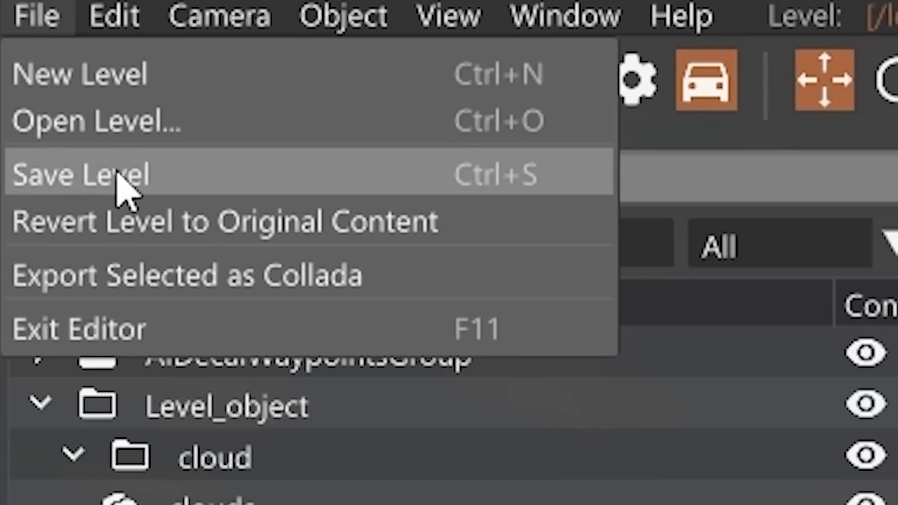
left_click(126, 192)
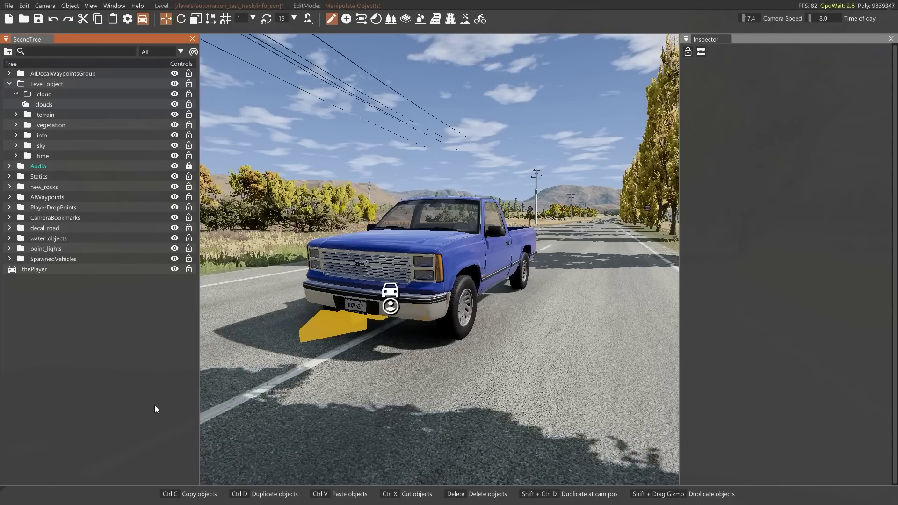